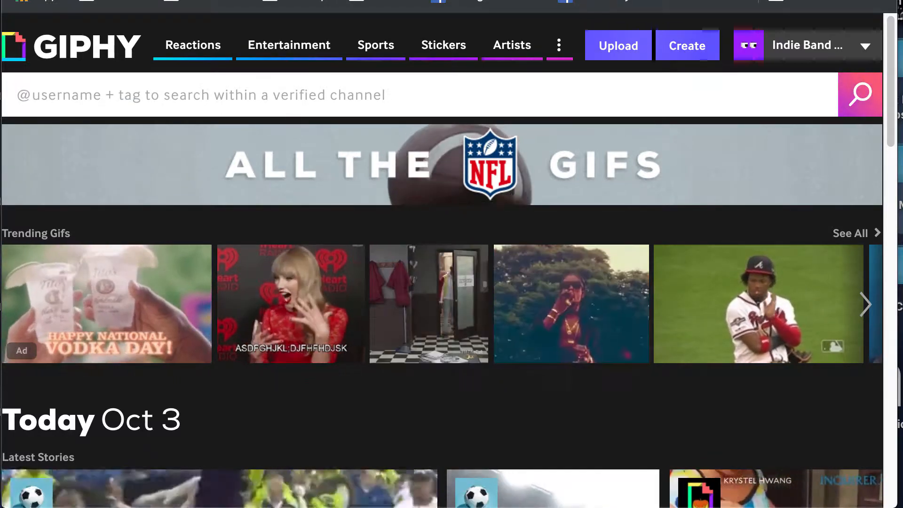
- Browse the latest stories on the GIPHY home page
scroll(528, 248, "down", 6)
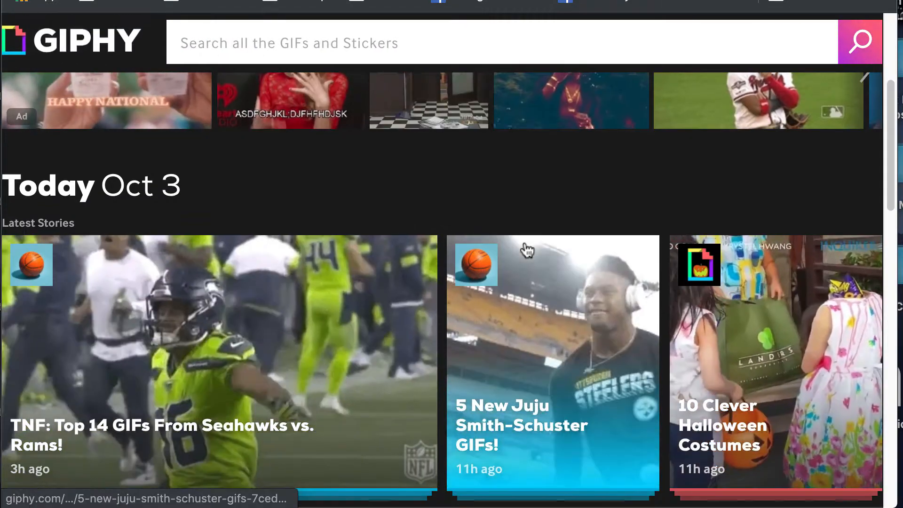
scroll(528, 248, "down", 8)
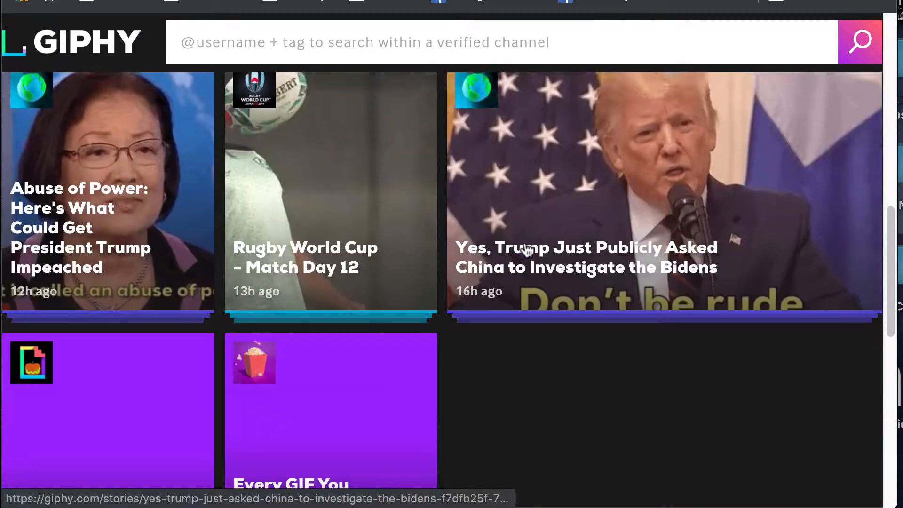
scroll(386, 231, "down", 6)
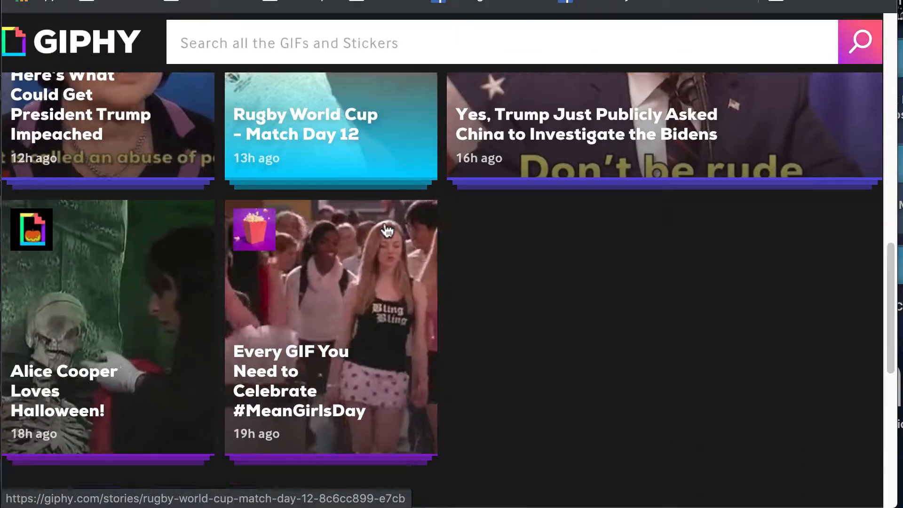
scroll(386, 231, "down", 6)
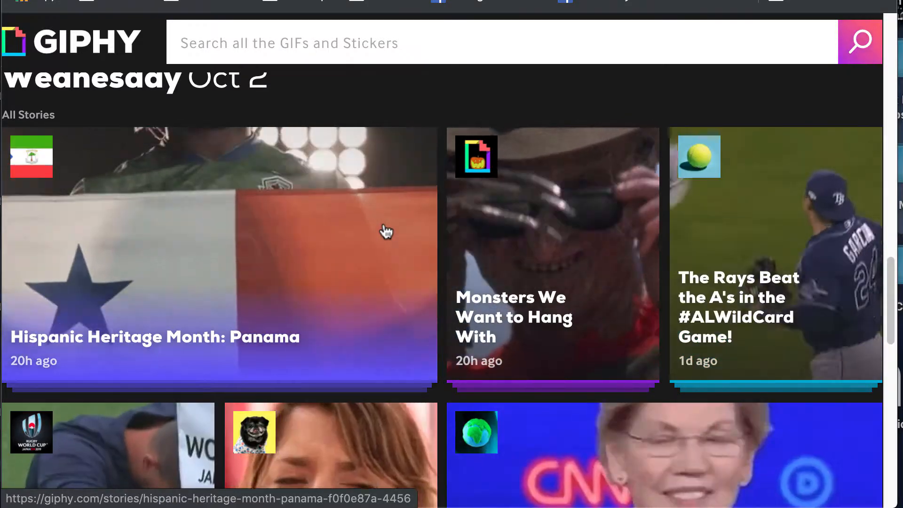
scroll(379, 237, "down", 4)
scroll(378, 237, "up", 20)
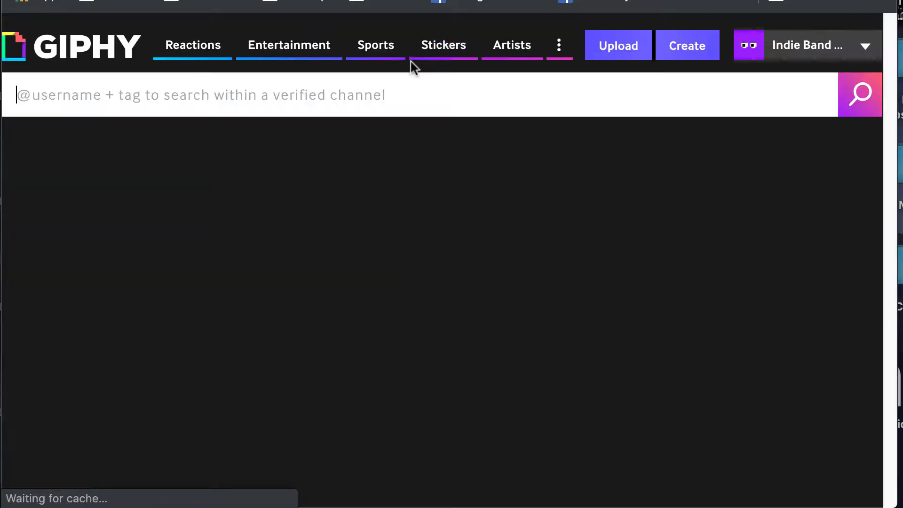
- Search all GIFs and stickers for "music"
left_click(216, 95)
type("music")
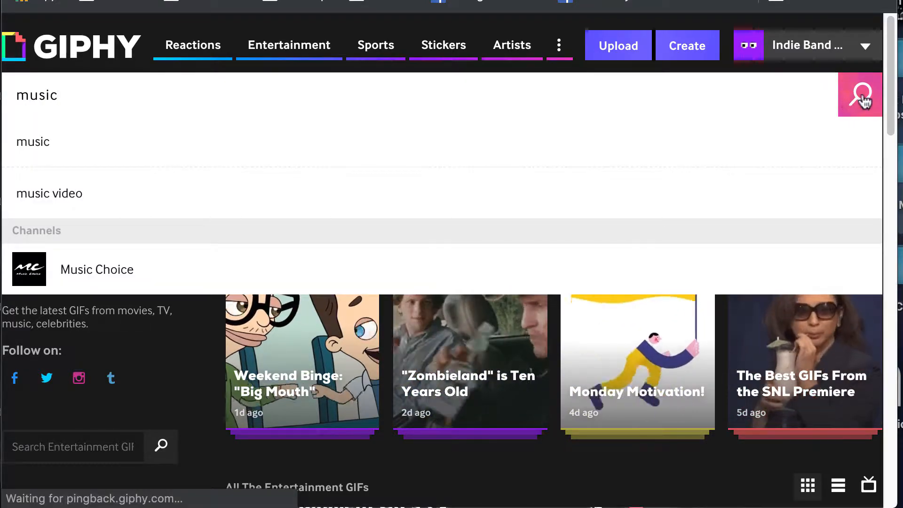
left_click(862, 96)
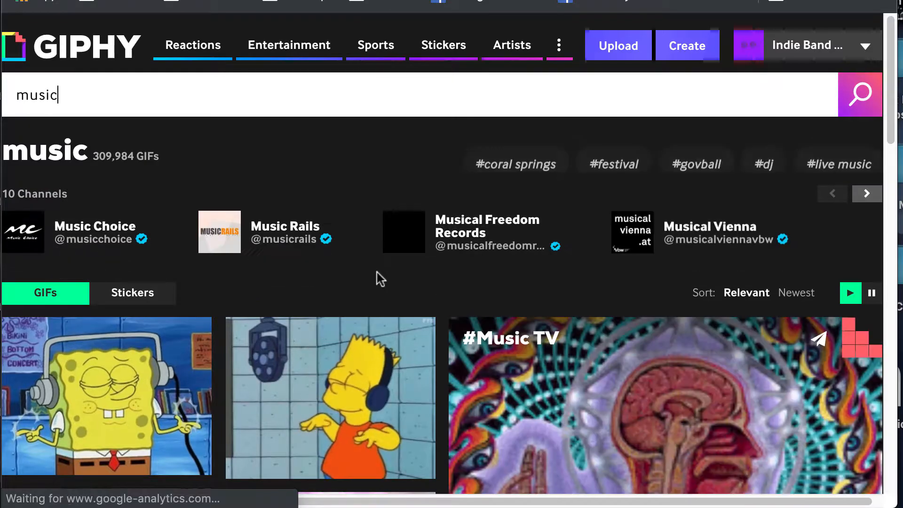
- Look through the GIFs in the music search results
scroll(377, 275, "down", 2)
scroll(377, 278, "down", 2)
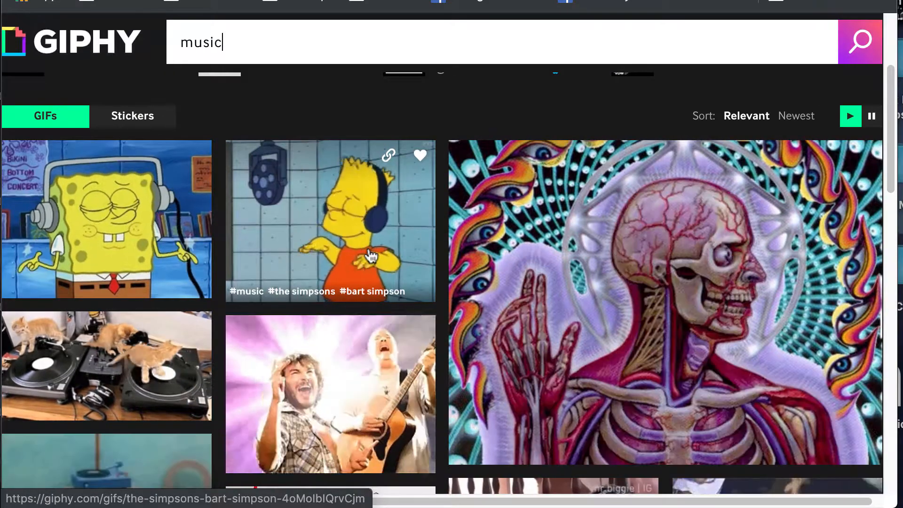
scroll(371, 255, "down", 2)
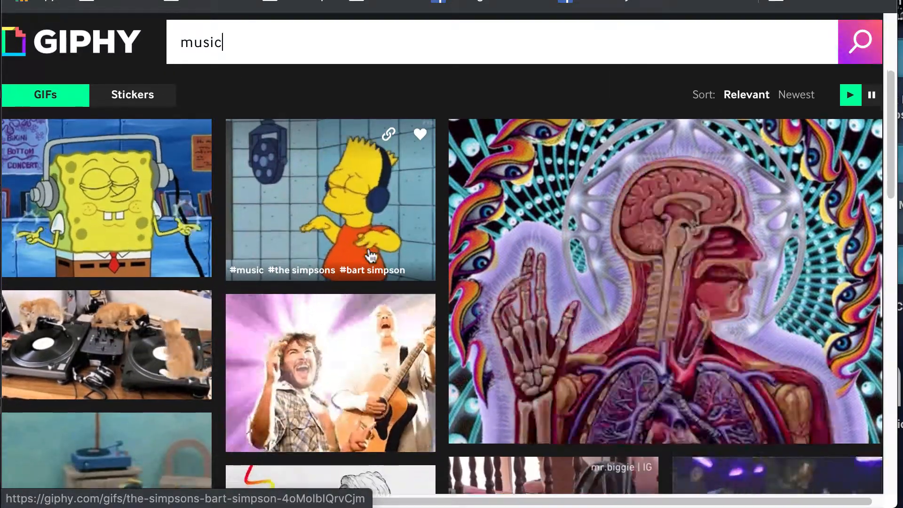
scroll(372, 255, "down", 1)
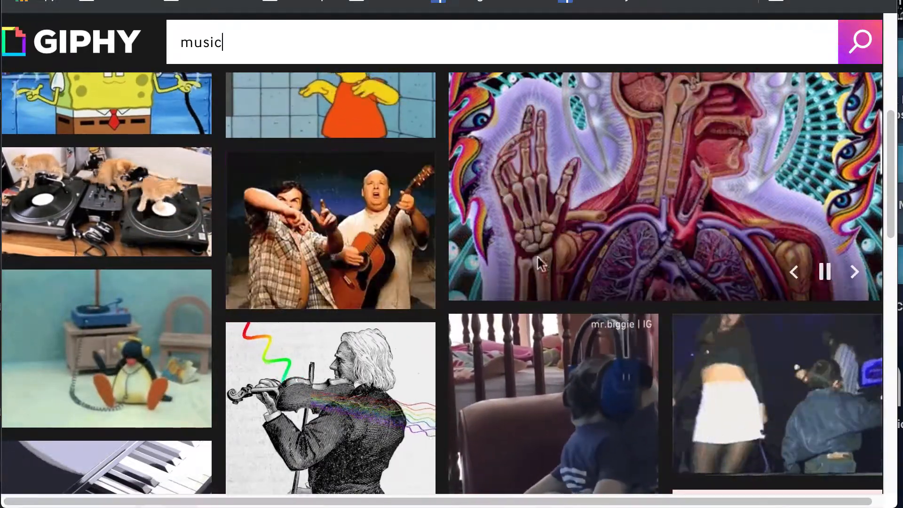
scroll(487, 244, "down", 6)
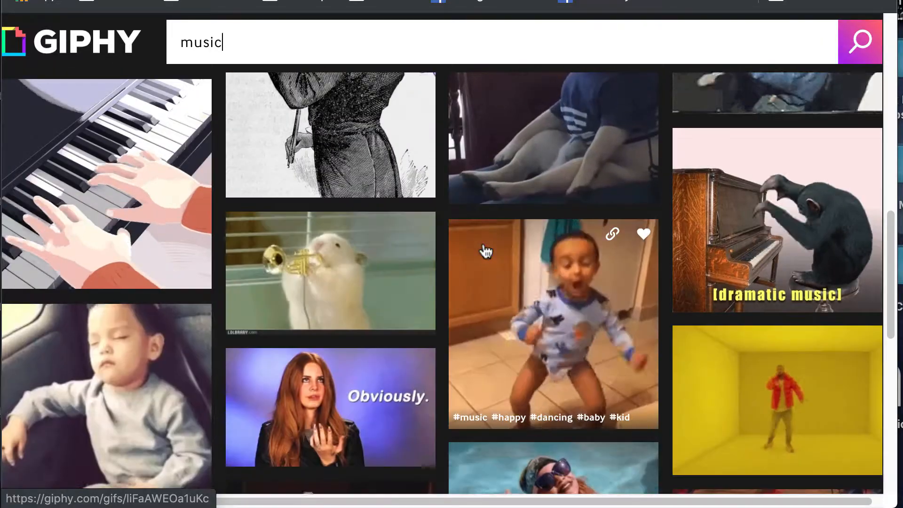
scroll(486, 251, "down", 2)
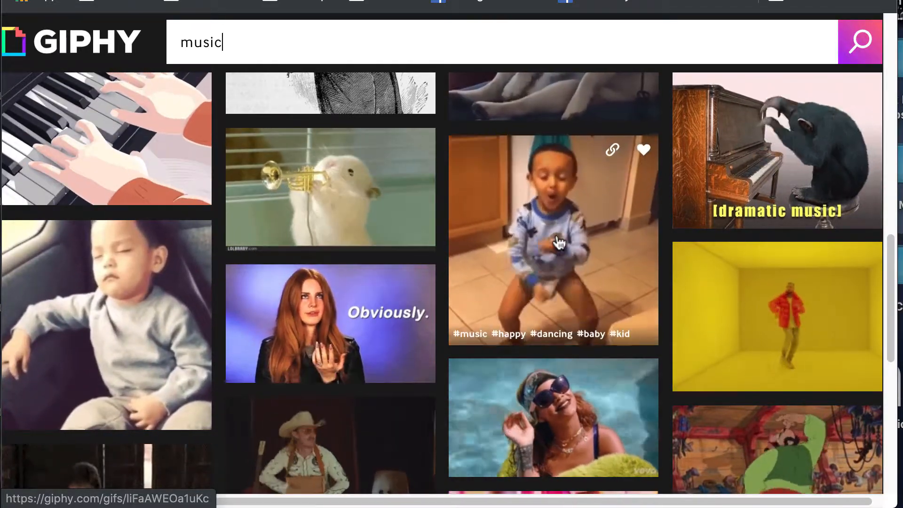
scroll(659, 258, "down", 5)
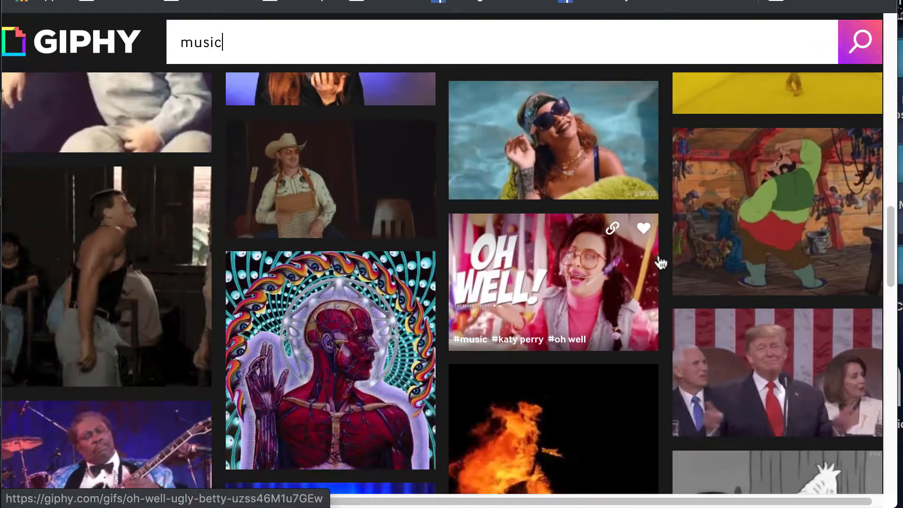
scroll(660, 262, "up", 1)
key("Return")
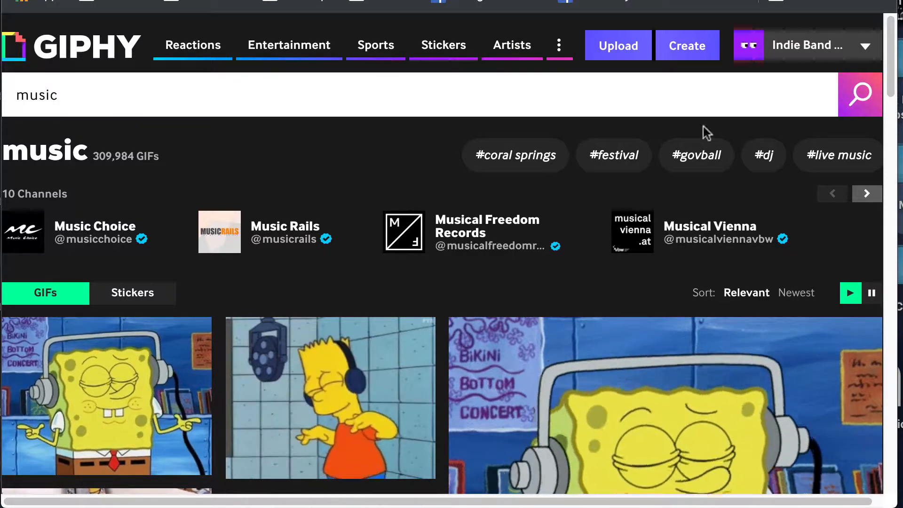
- Open the GIF Maker and start choosing photos for a slideshow
scroll(691, 85, "down", 1)
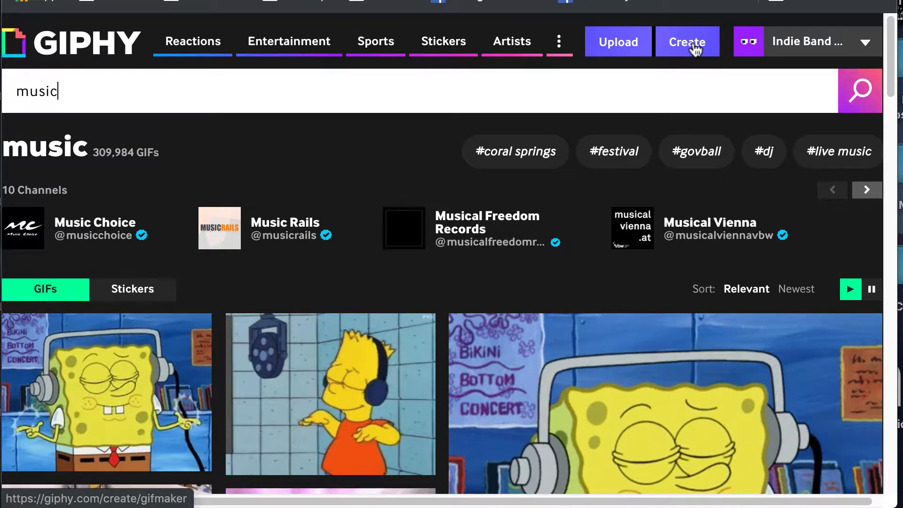
left_click(694, 47)
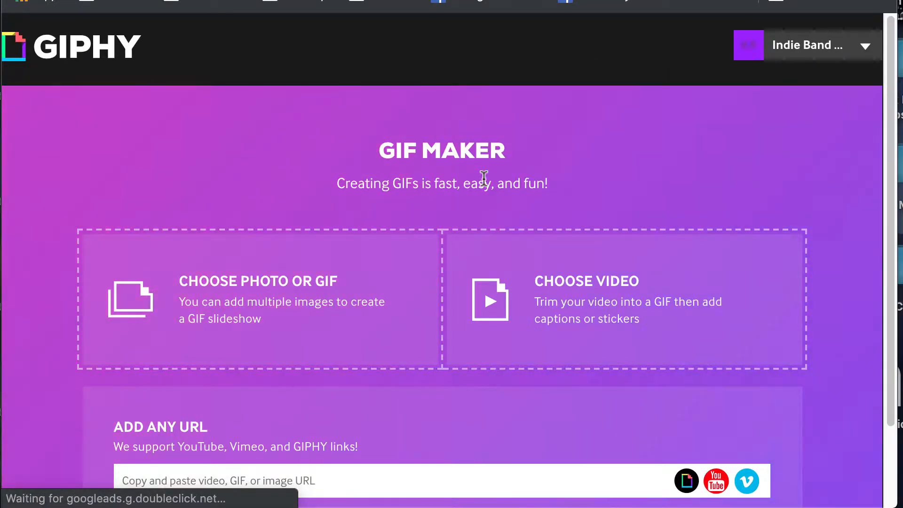
scroll(481, 165, "down", 2)
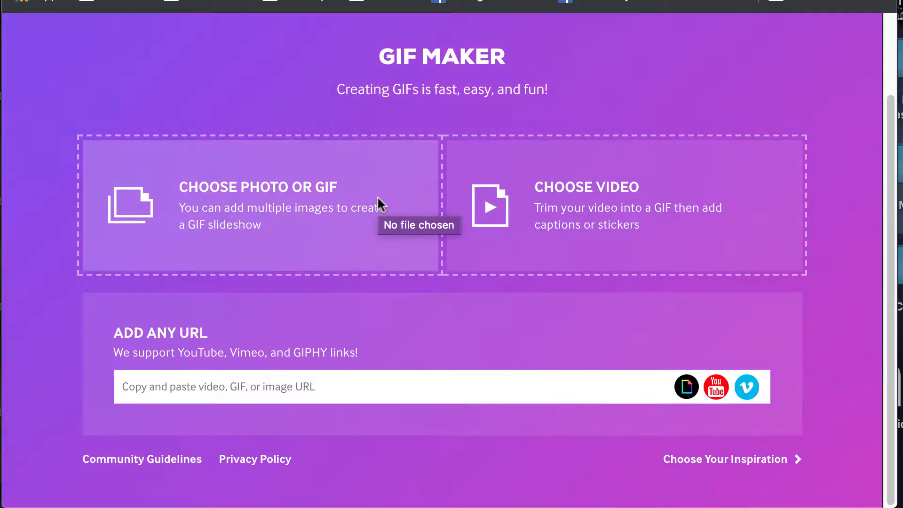
left_click(260, 195)
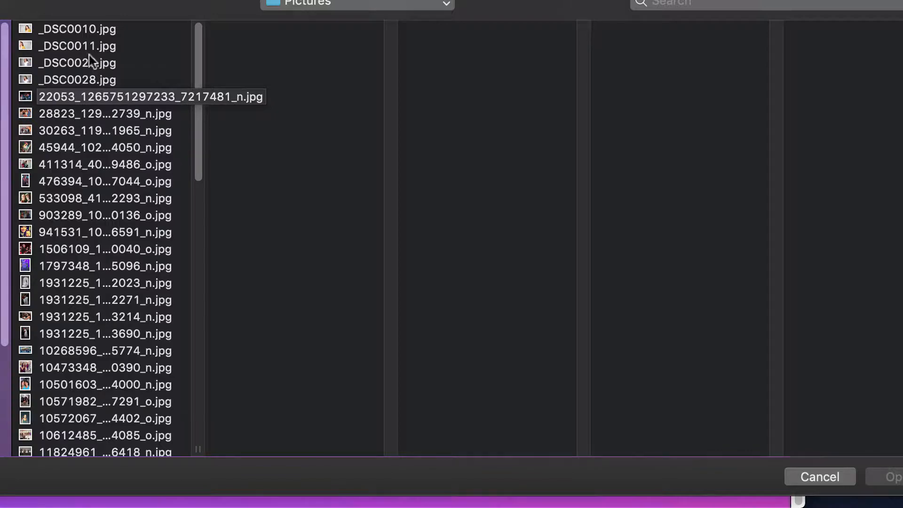
- Preview the photos _DSC0010.jpg, _DSC0011.jpg and _DSC0026.jpg in the Pictures folder
left_click(80, 30)
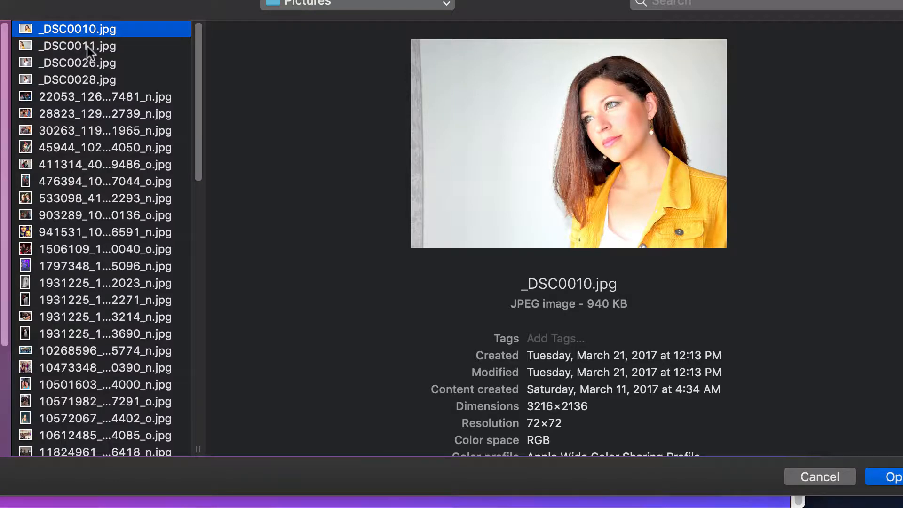
left_click(79, 46)
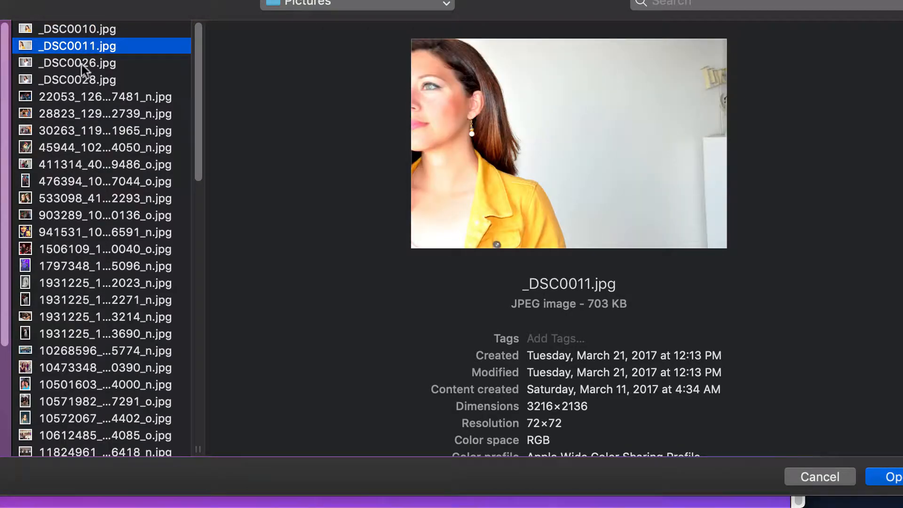
left_click(83, 63)
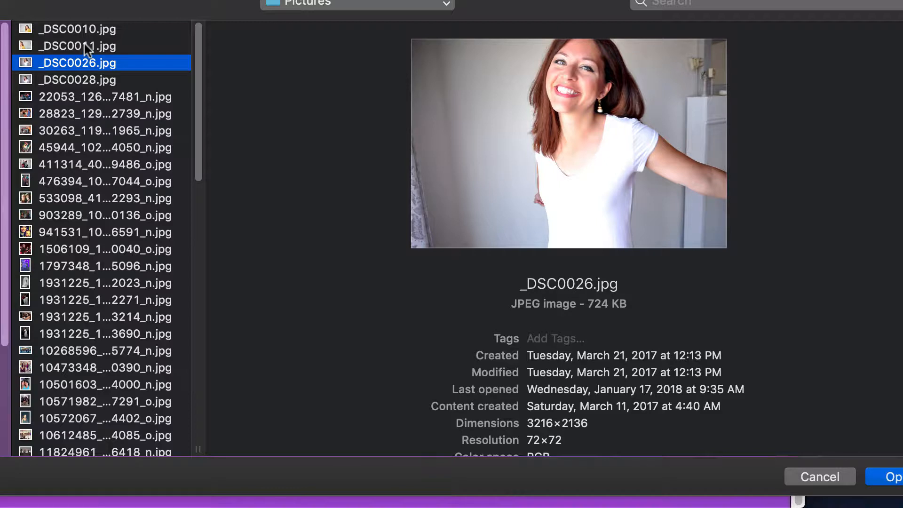
left_click(85, 46)
- Load the four photos _DSC0010.jpg, _DSC0011.jpg, _DSC0026.jpg and _DSC0028.jpg together into the slideshow
left_click(86, 33)
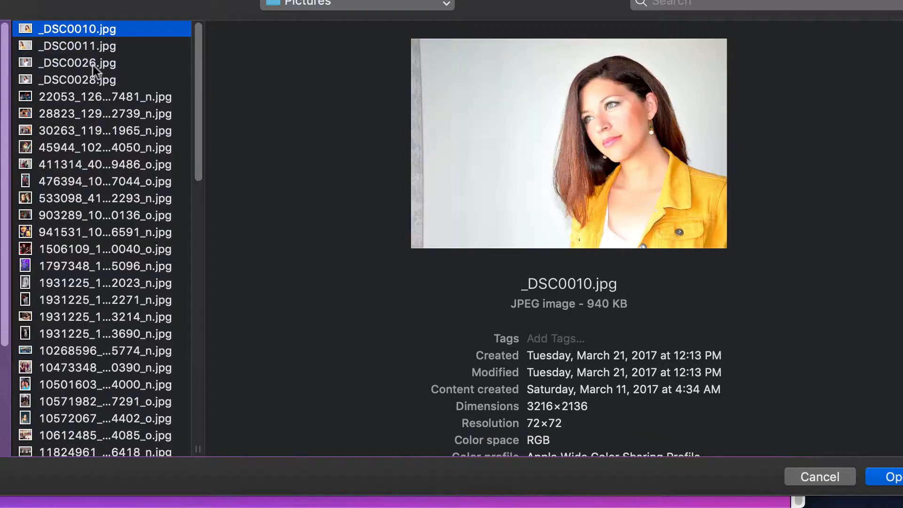
left_click(92, 63, "shift")
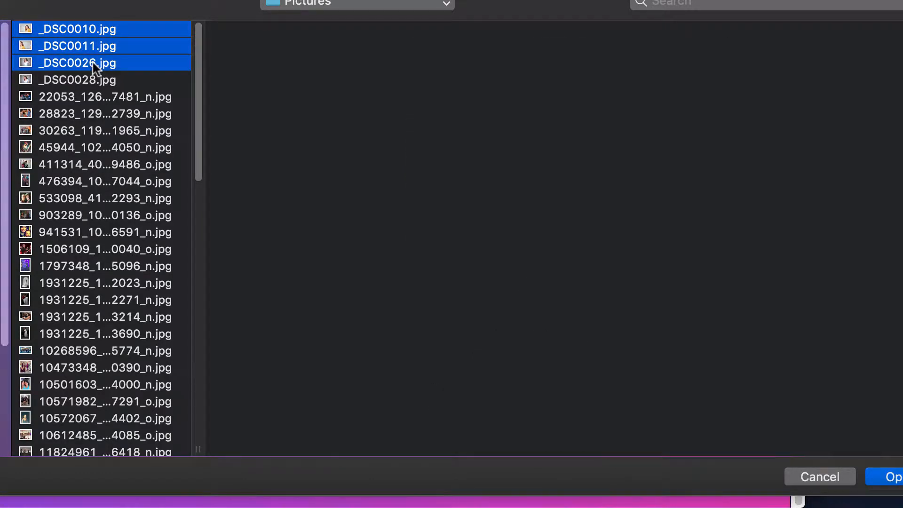
left_click(92, 75)
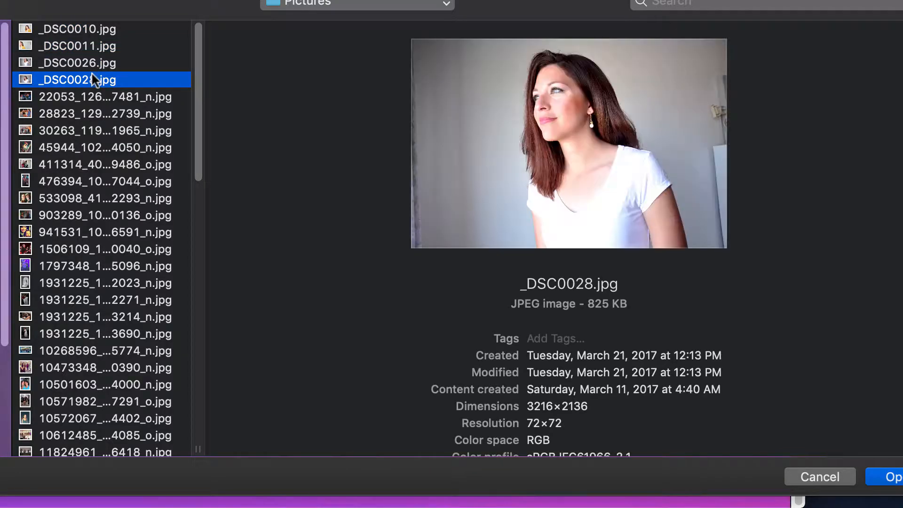
left_click(96, 29, "shift")
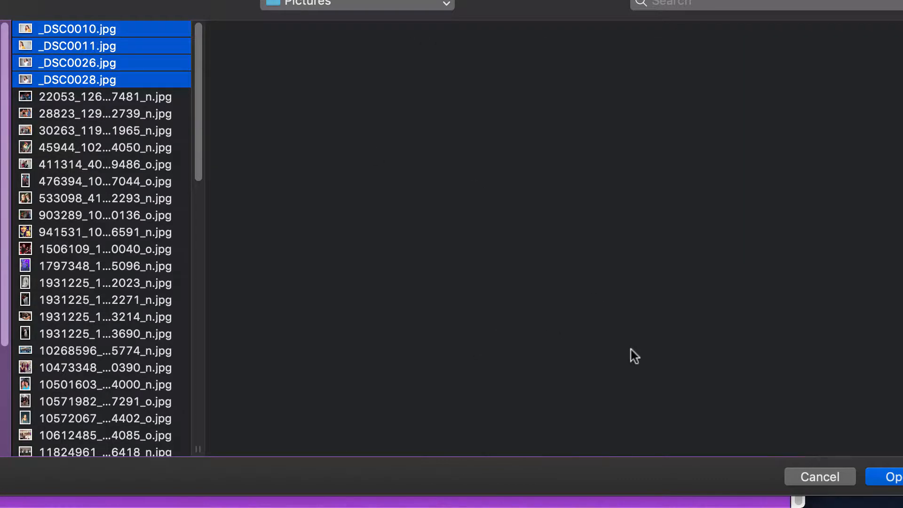
left_click(893, 477)
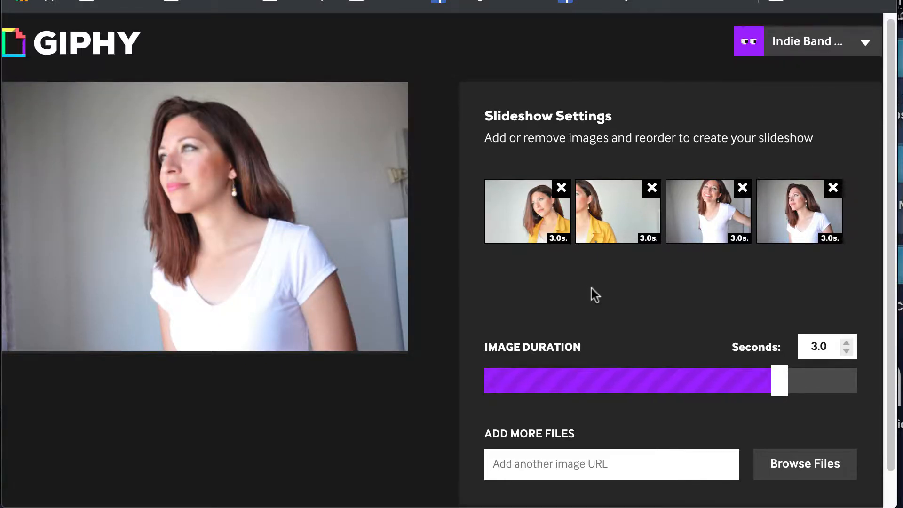
- Set the image duration of the slideshow to 1.5 seconds and continue to the decorating stage
scroll(591, 289, "down", 2)
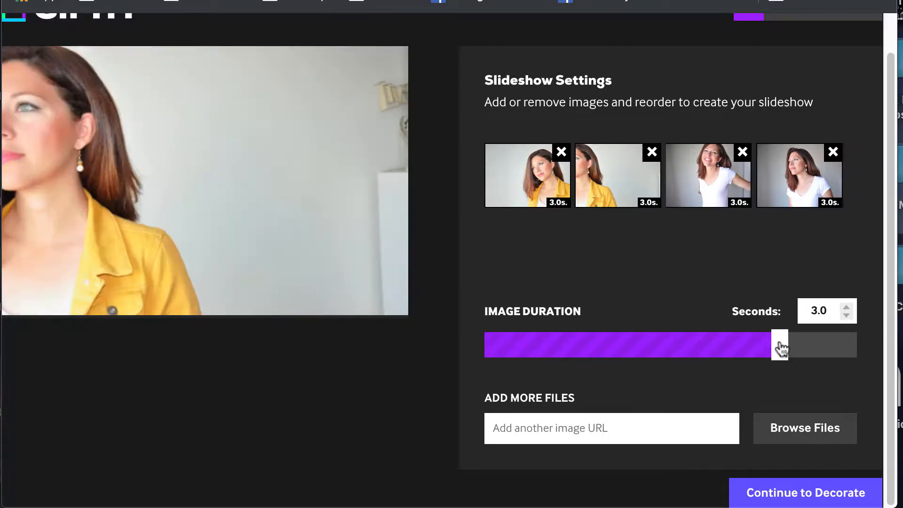
left_click_drag(772, 348, 618, 349)
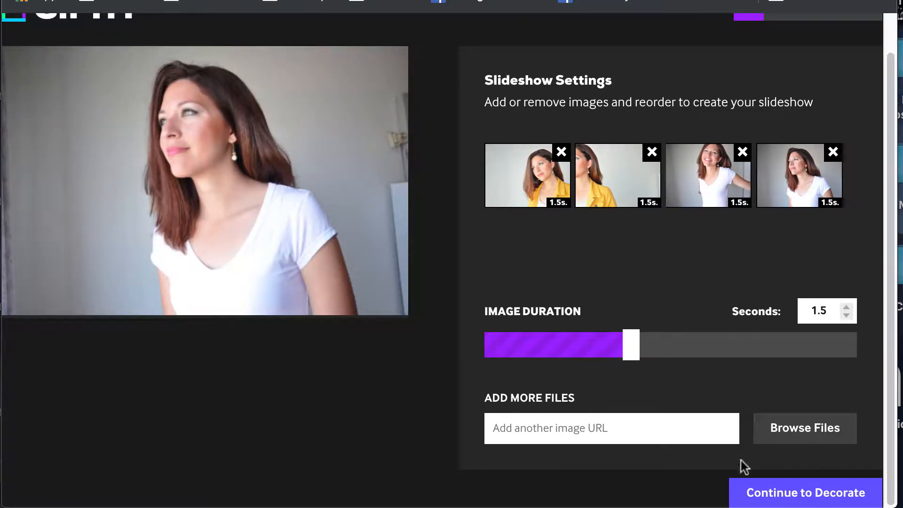
left_click(806, 496)
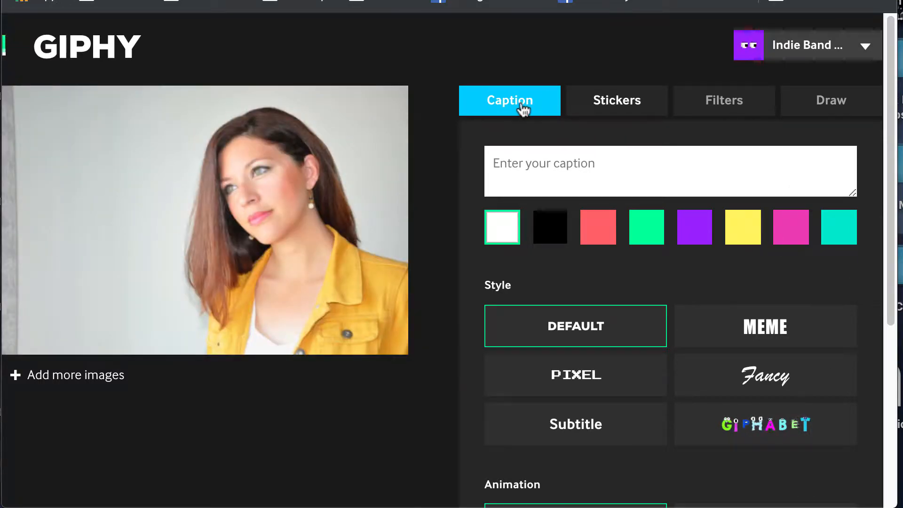
- Add a caption reading "hello" followed by the person's first name, and move it near the image's upper edge
left_click(540, 168)
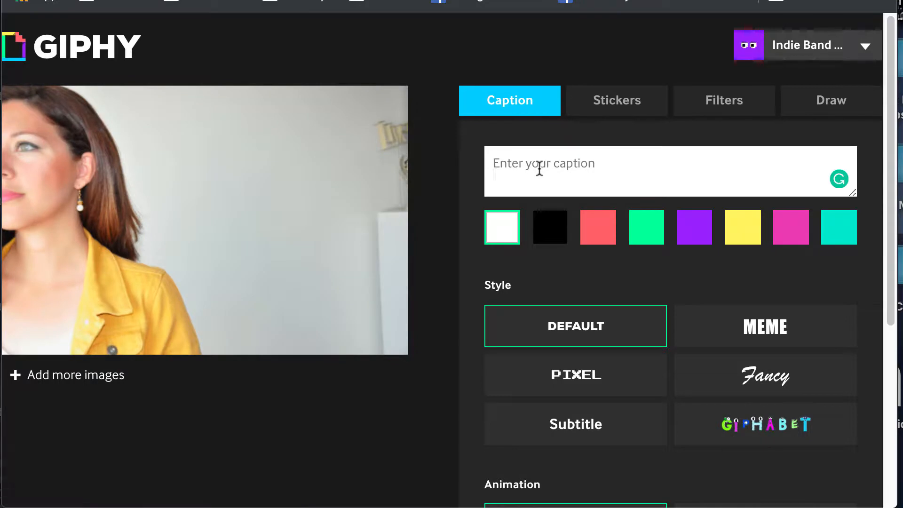
type("hello")
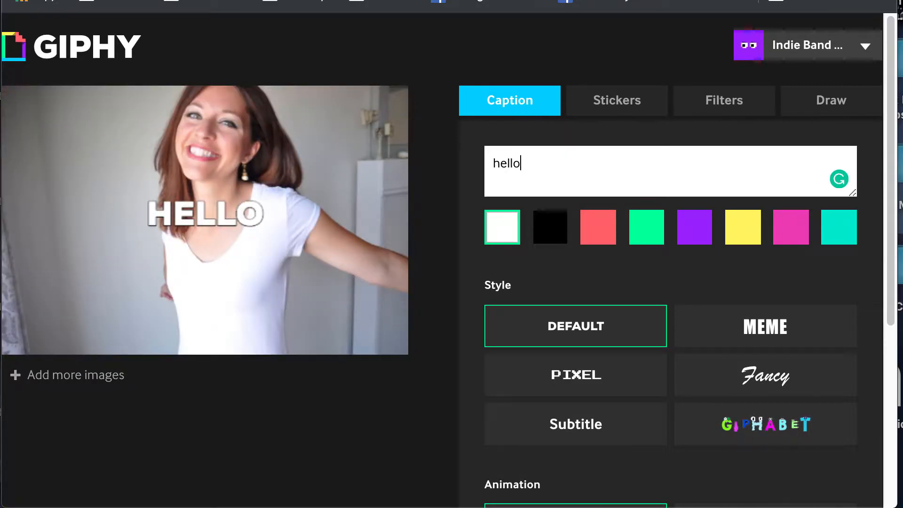
type(" jessica")
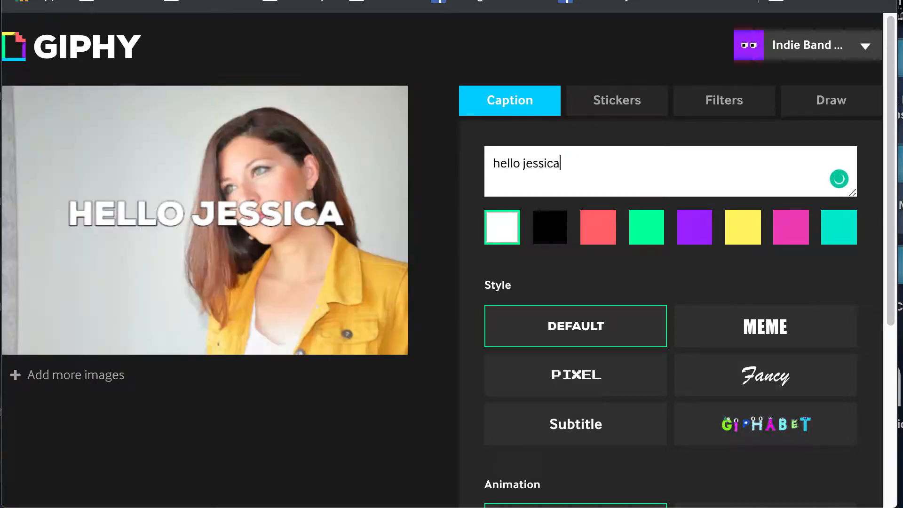
left_click_drag(208, 210, 207, 124)
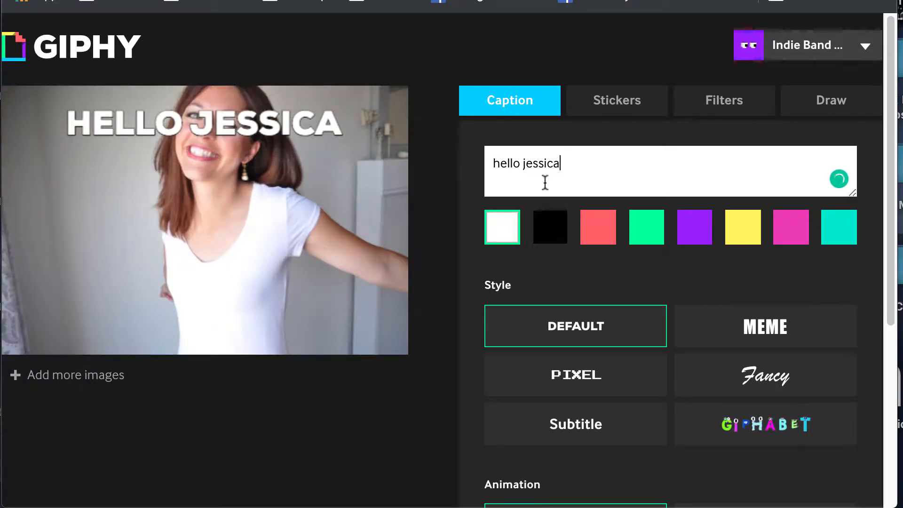
- Try red, green and purple for the caption text and set its colour to yellow
left_click(606, 235)
left_click(650, 231)
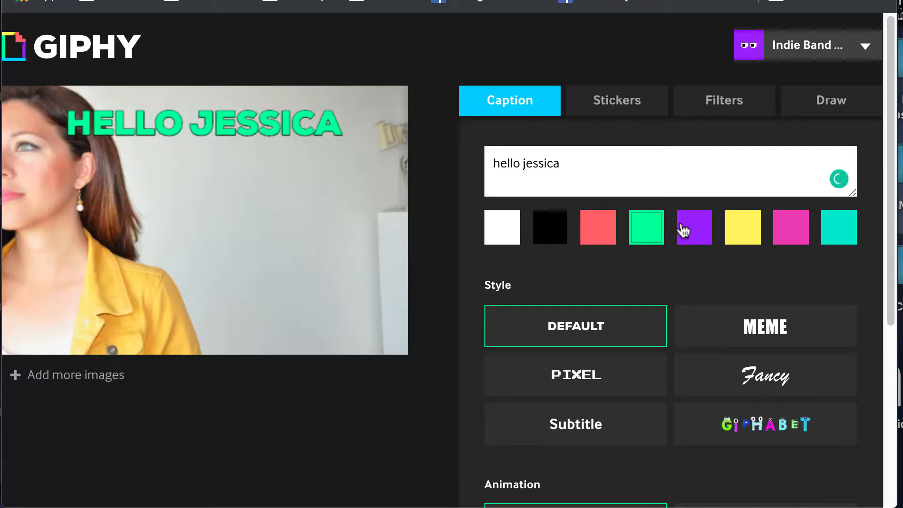
left_click(683, 229)
left_click(731, 230)
scroll(677, 338, "down", 3)
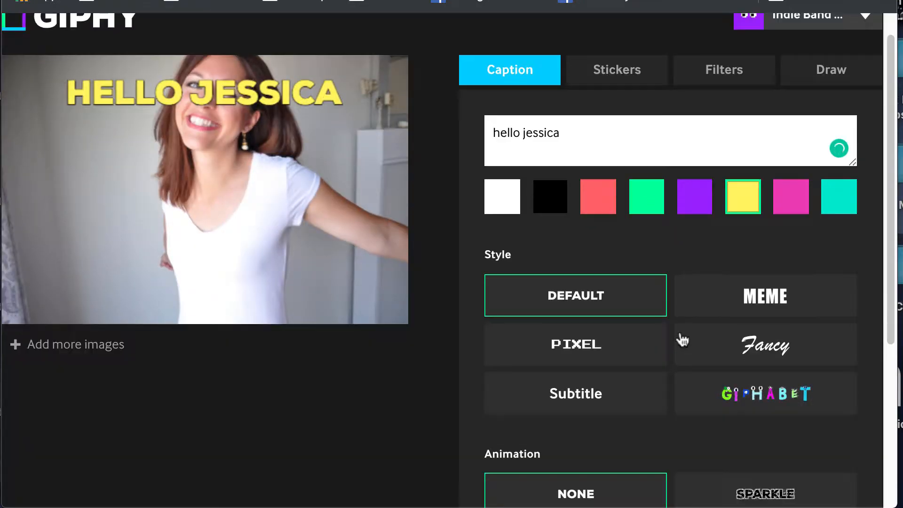
- Apply the Glitch animation to the caption, keeping the default text style, and preview it on the slideshow
scroll(685, 335, "up", 1)
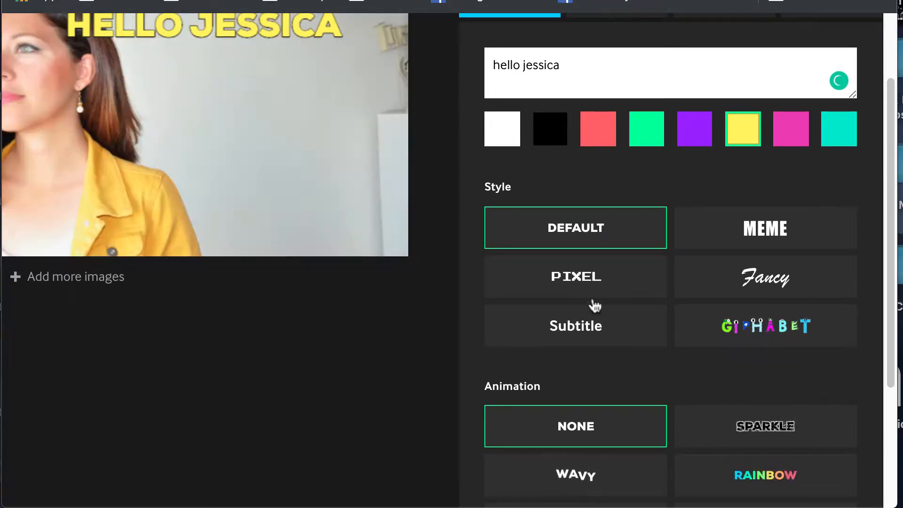
scroll(597, 311, "down", 5)
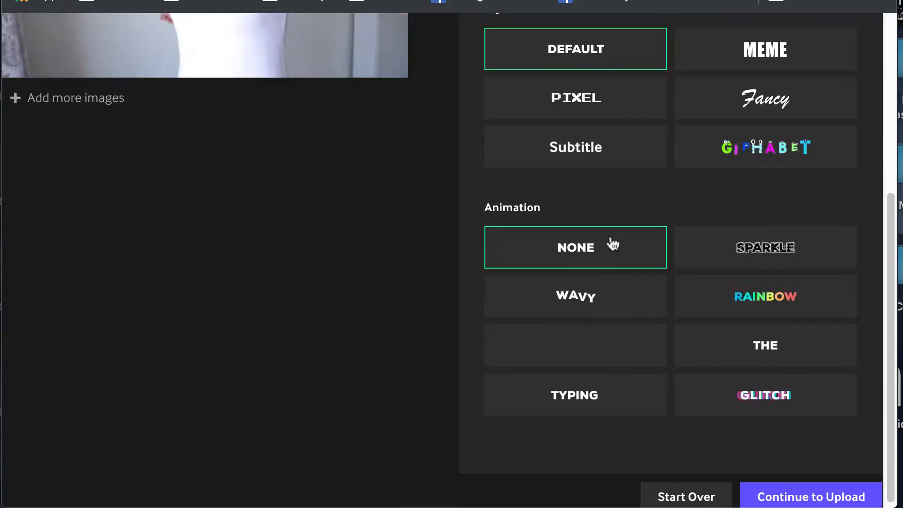
left_click(758, 396)
scroll(554, 219, "up", 2)
scroll(554, 219, "up", 6)
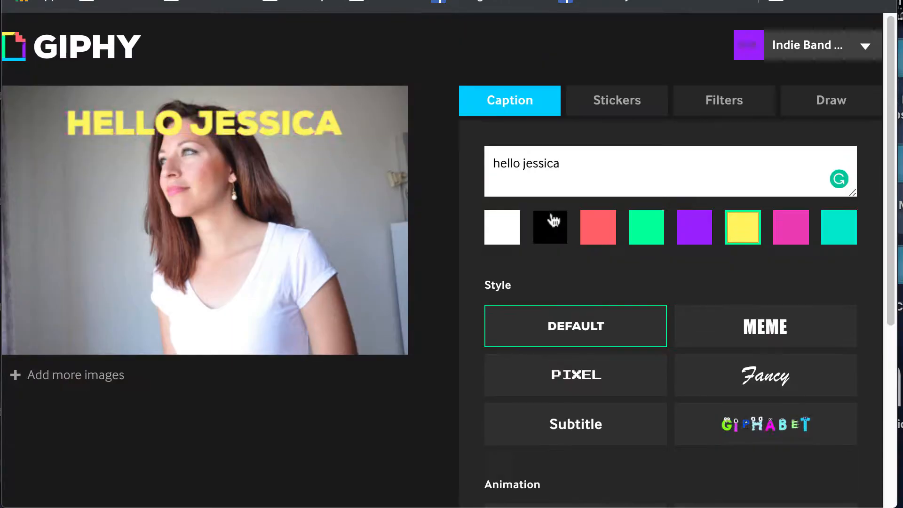
scroll(554, 219, "down", 1)
scroll(614, 318, "down", 7)
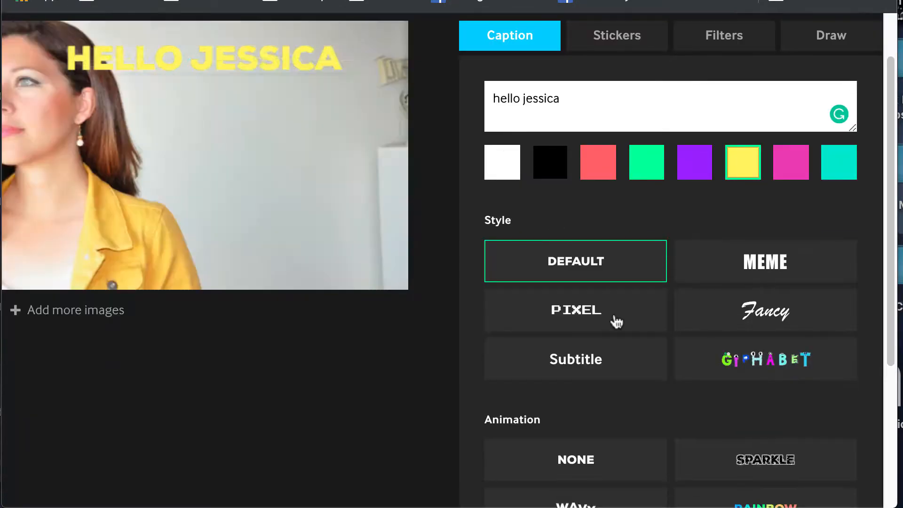
scroll(525, 148, "up", 7)
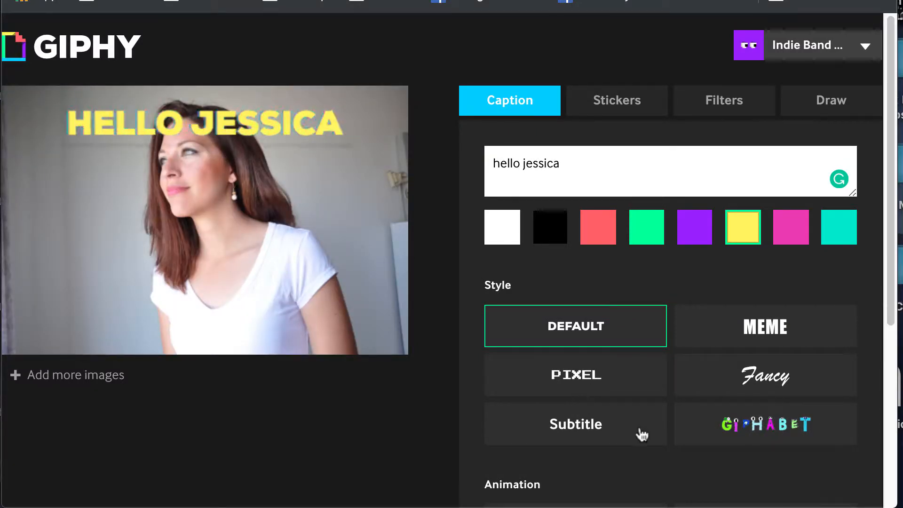
scroll(644, 428, "down", 7)
scroll(626, 249, "up", 6)
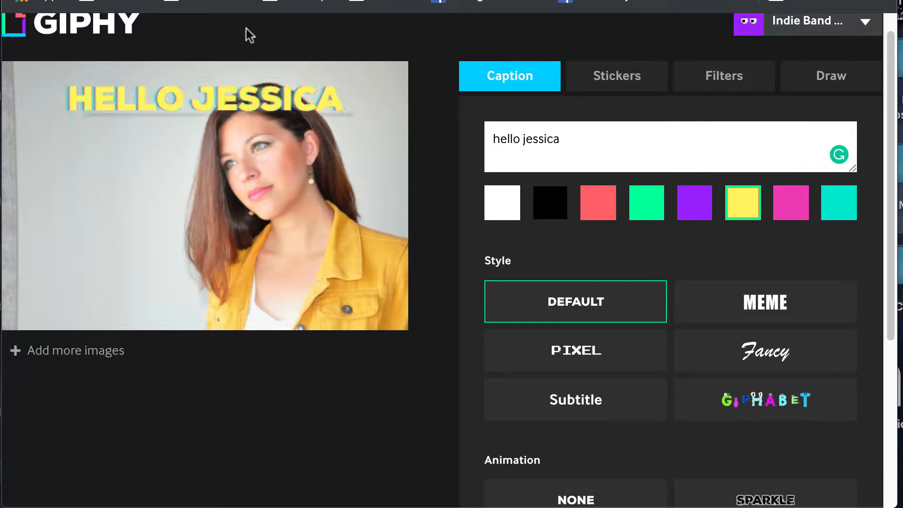
scroll(645, 309, "down", 5)
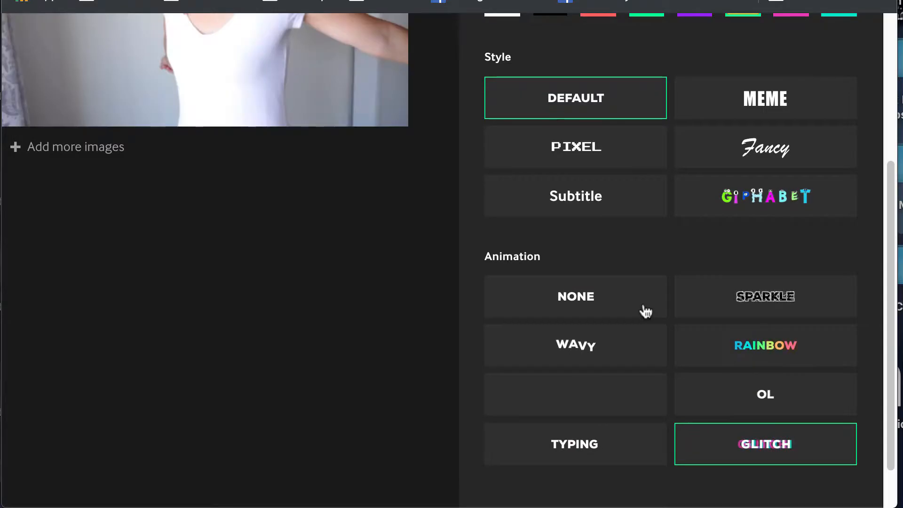
- Move the caption to the image's lower edge, centre it horizontally and set its text colour to black
scroll(642, 308, "up", 4)
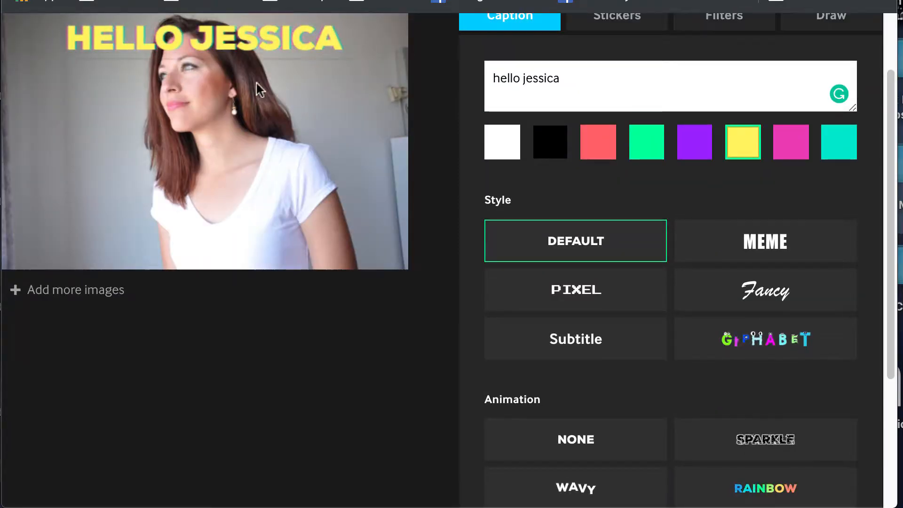
scroll(271, 100, "up", 1)
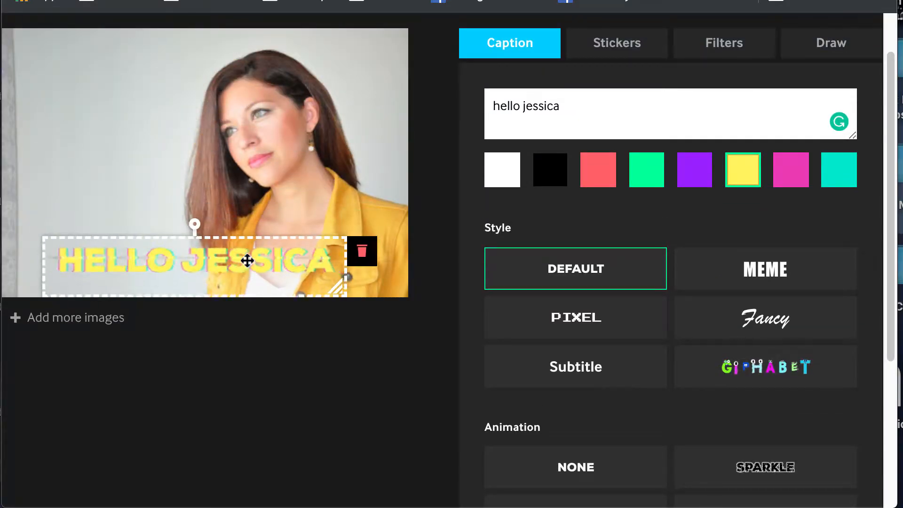
left_click_drag(247, 261, 225, 260)
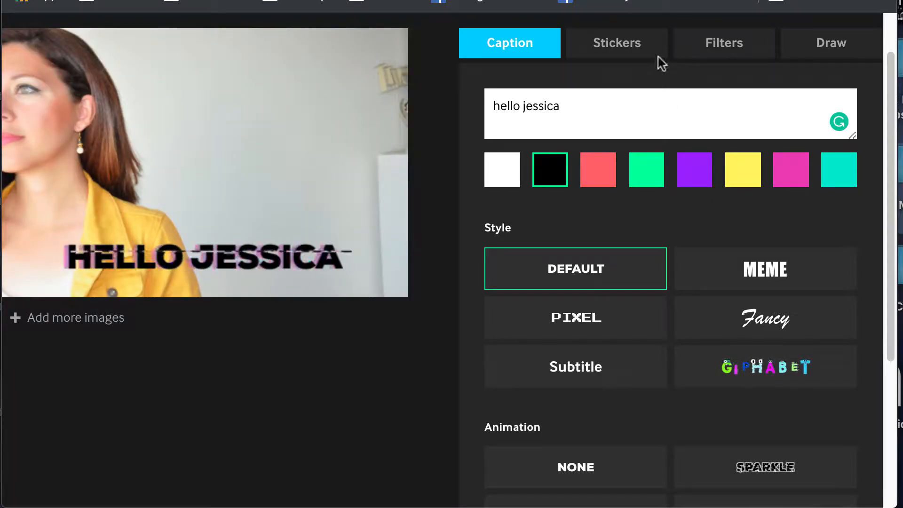
- Look through the trending stickers available for decorating the GIF
left_click(613, 50)
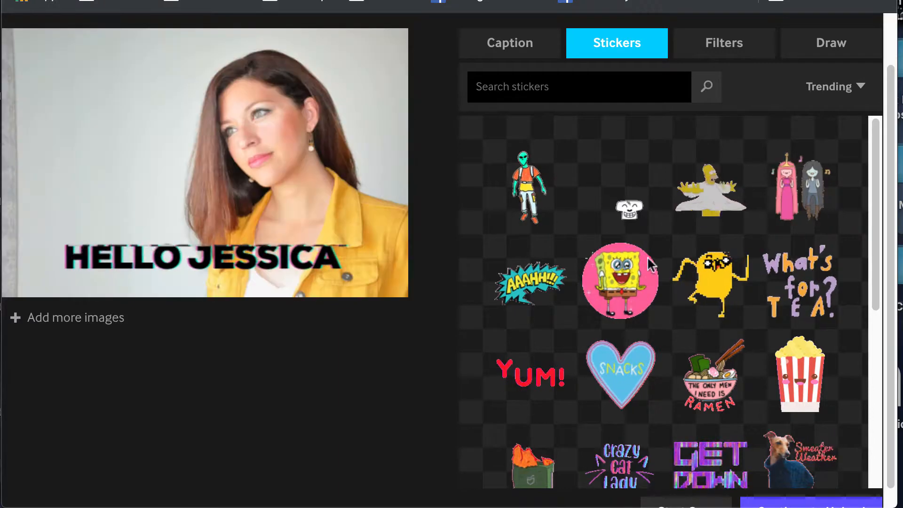
scroll(670, 301, "down", 2)
scroll(667, 301, "up", 2)
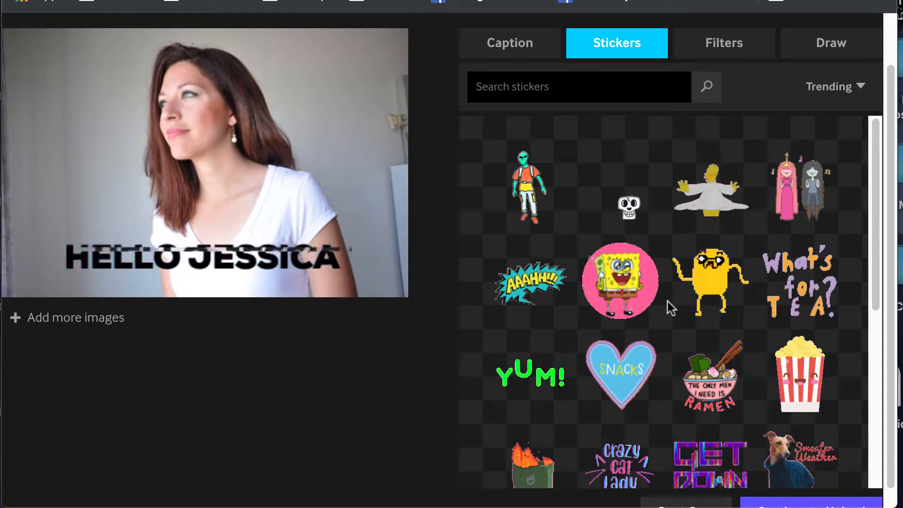
scroll(707, 284, "down", 1)
scroll(707, 286, "up", 1)
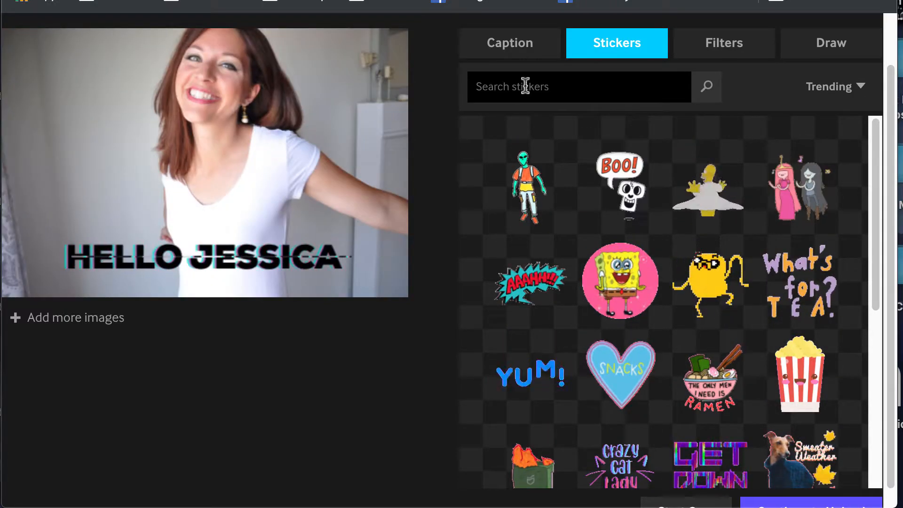
- Search the stickers for "music" and look through the matching designs
left_click(571, 80)
type("music")
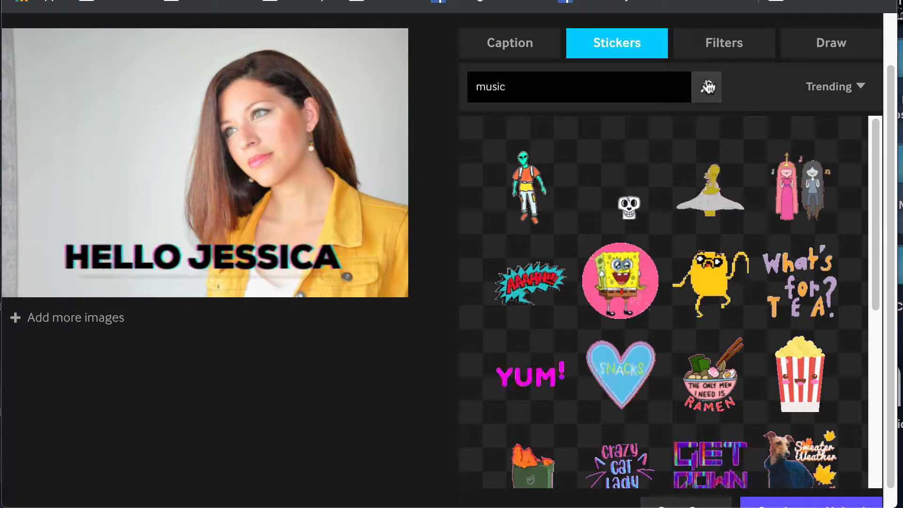
left_click(706, 87)
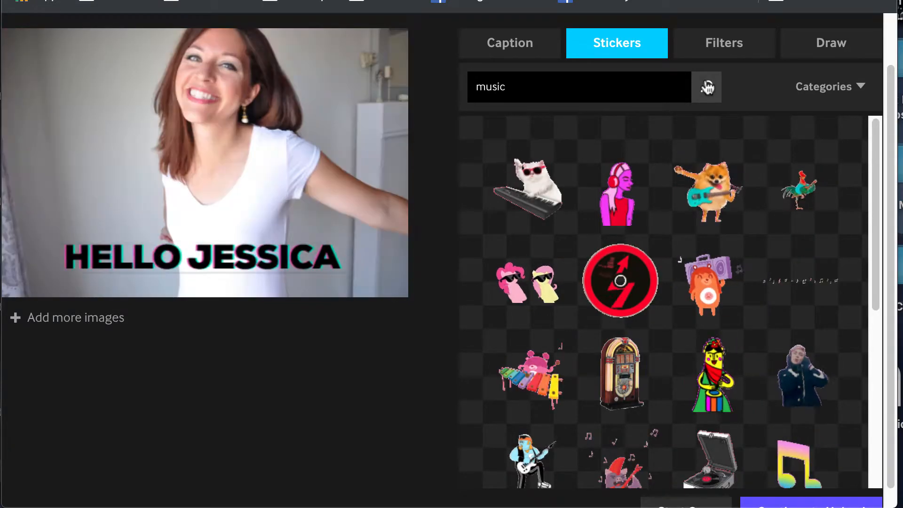
scroll(698, 186, "down", 6)
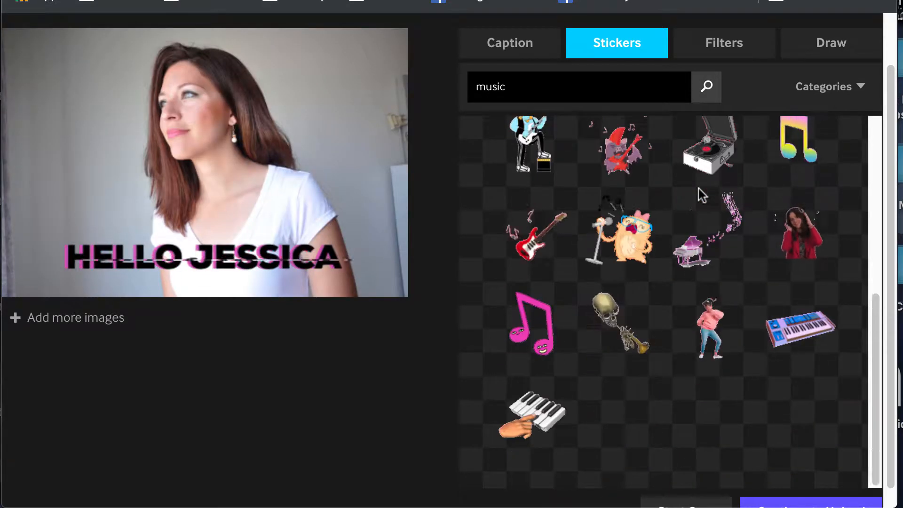
scroll(697, 242, "down", 5)
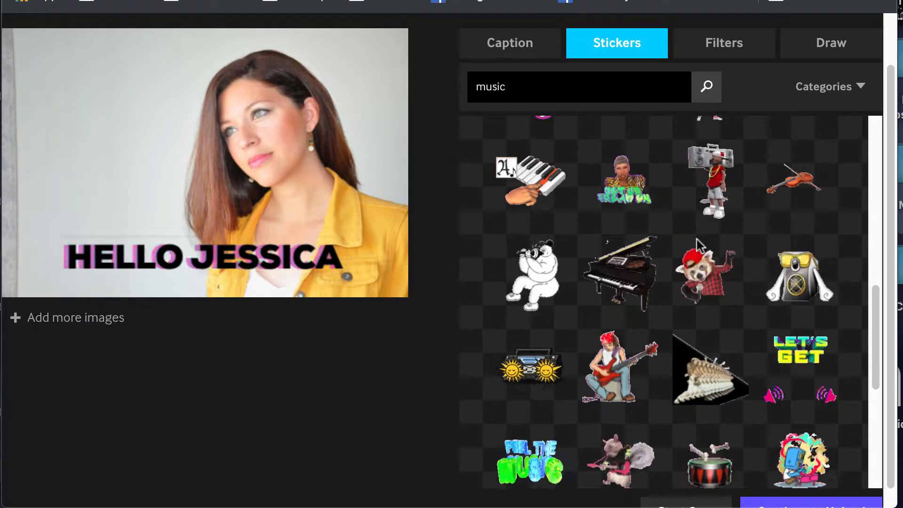
scroll(697, 242, "down", 2)
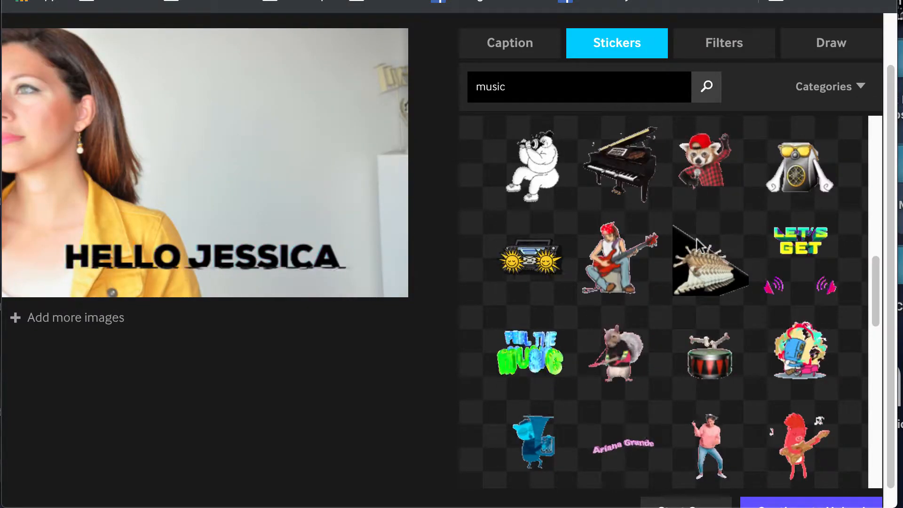
scroll(696, 238, "up", 13)
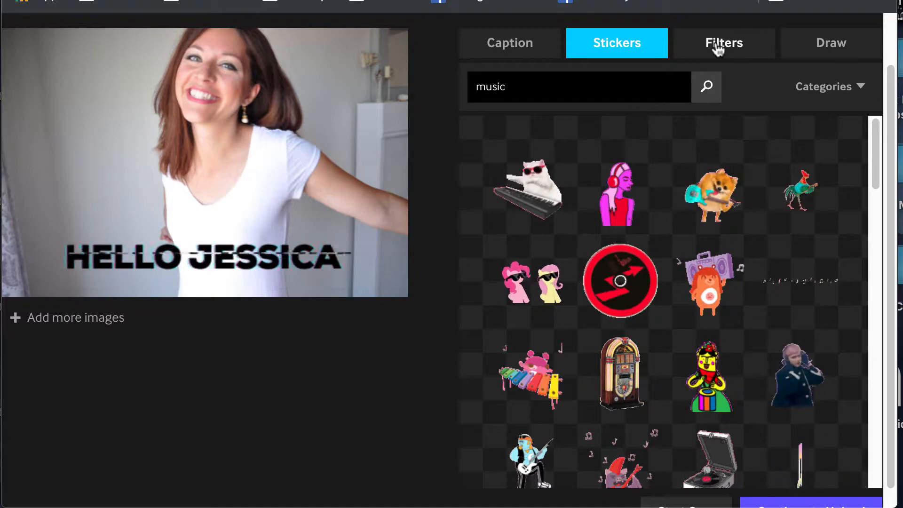
- Try the Semi-Sepia filter on the slideshow and apply the Cross-Process filter instead
left_click(719, 50)
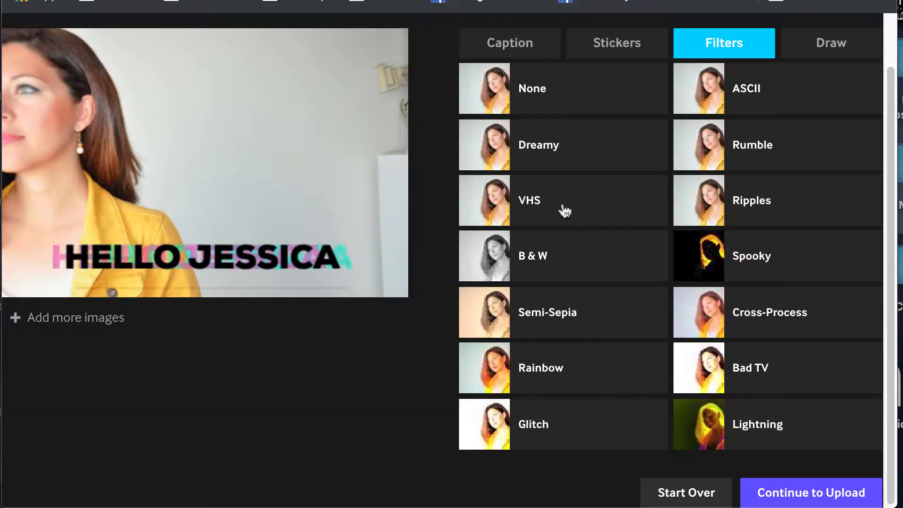
left_click(503, 317)
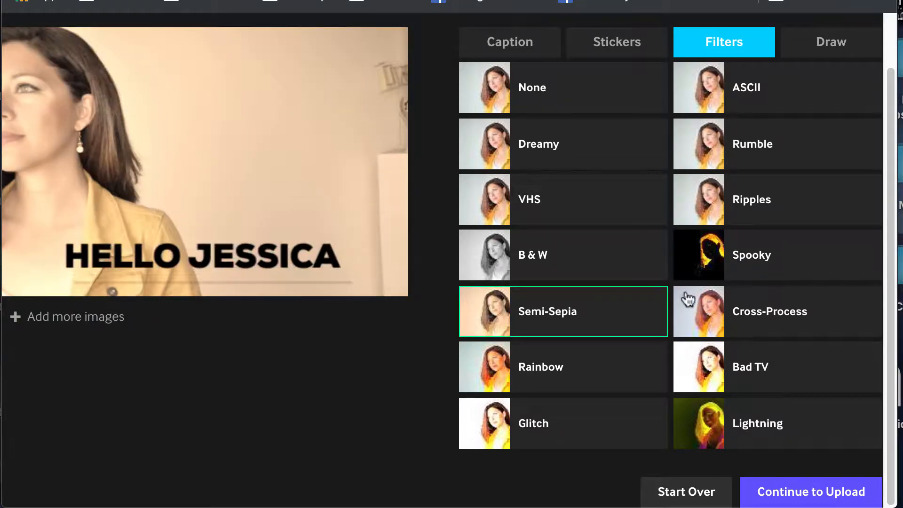
left_click(704, 313)
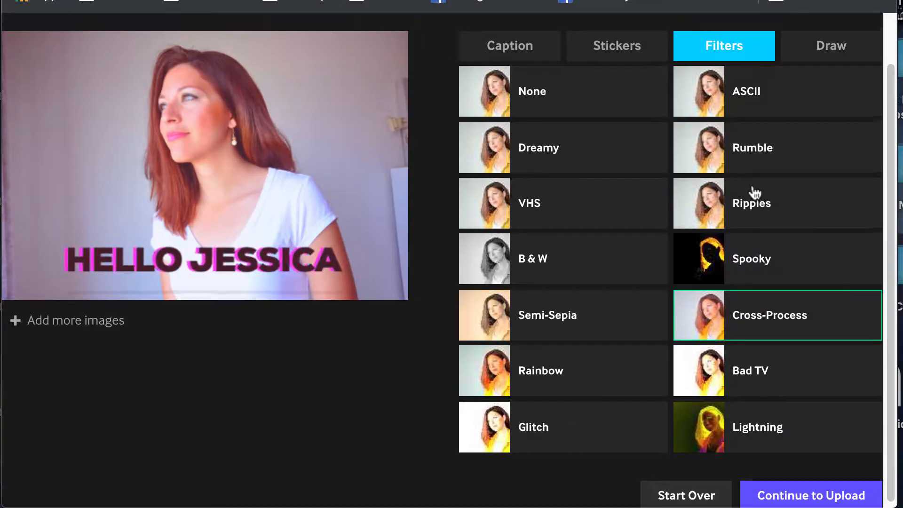
- Draw a black freehand underline beneath the caption, spanning most of its width
scroll(755, 190, "up", 2)
left_click(833, 104)
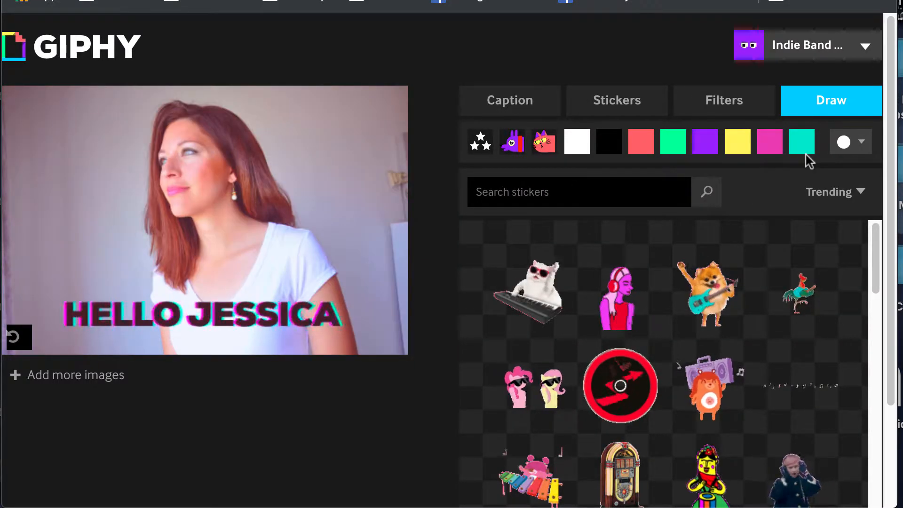
left_click(609, 142)
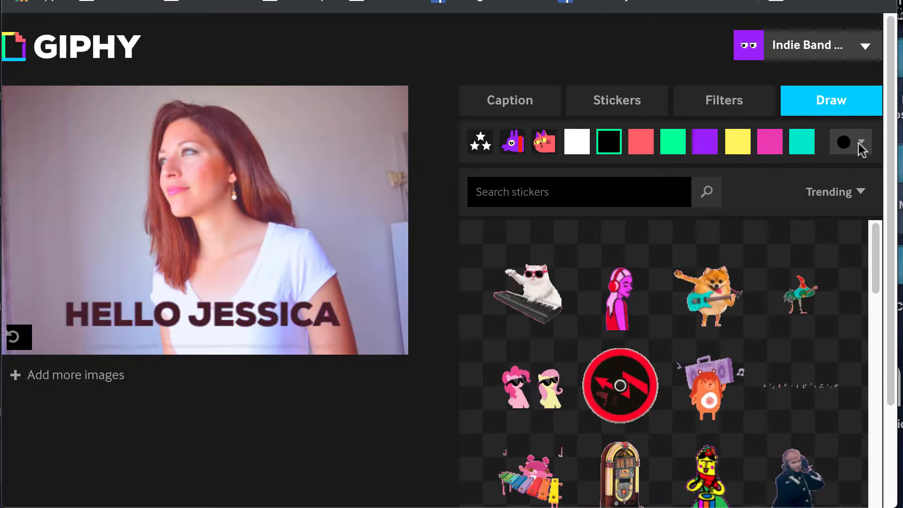
left_click(859, 143)
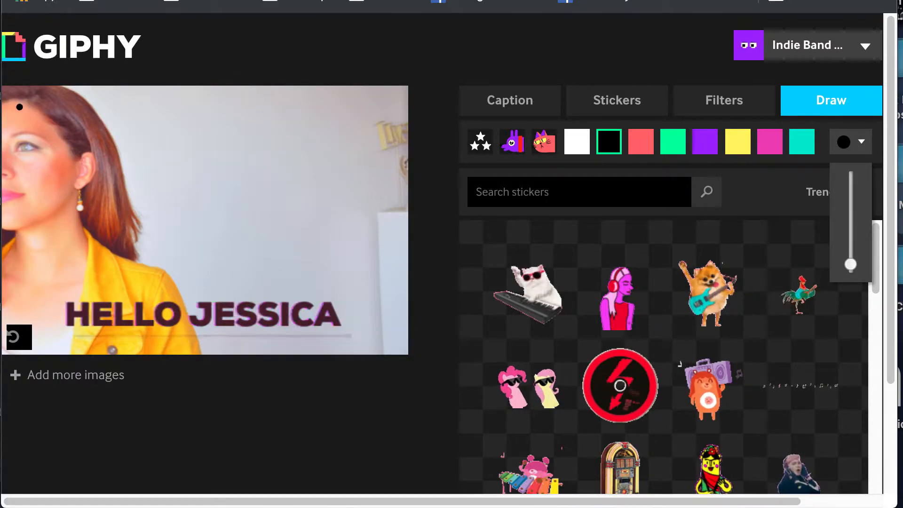
left_click_drag(90, 341, 308, 340)
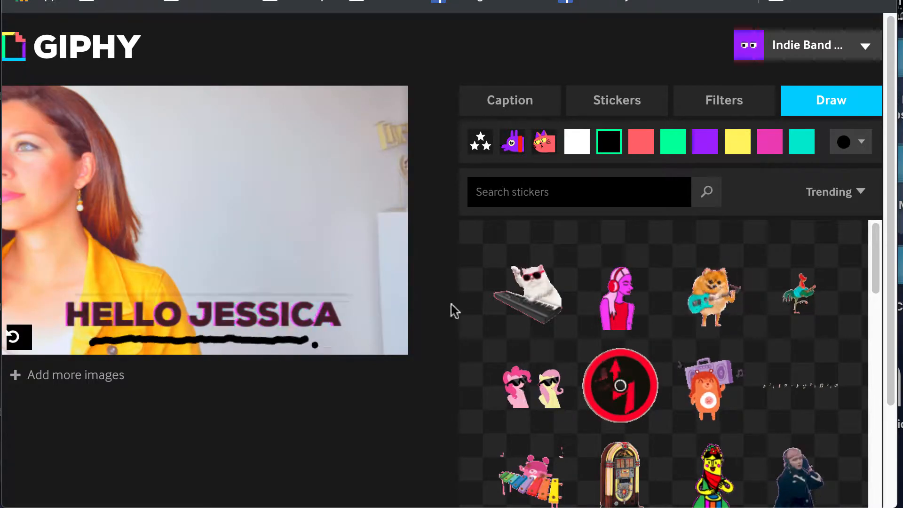
- Switch the drawing brush colour to red and look through the stickers offered for drawing
left_click(639, 143)
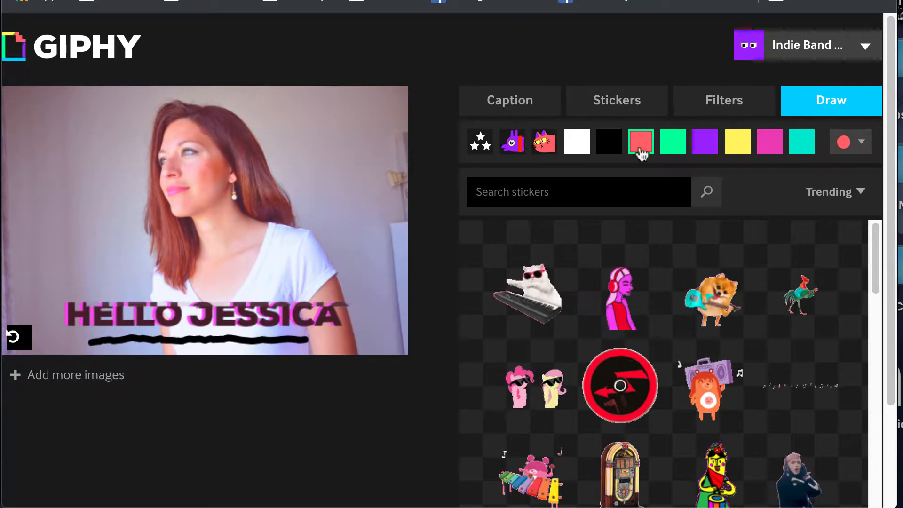
scroll(669, 220, "down", 3)
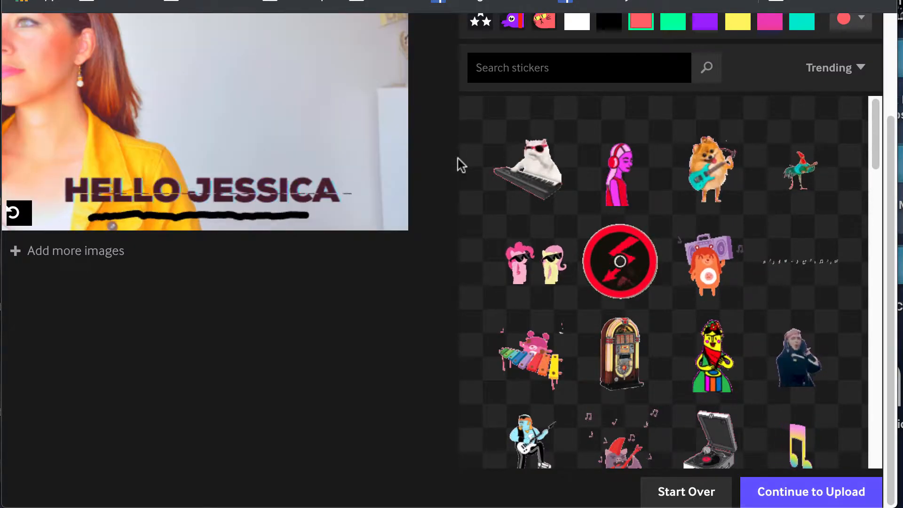
scroll(447, 153, "up", 3)
scroll(669, 298, "down", 2)
scroll(780, 439, "up", 2)
scroll(758, 391, "down", 5)
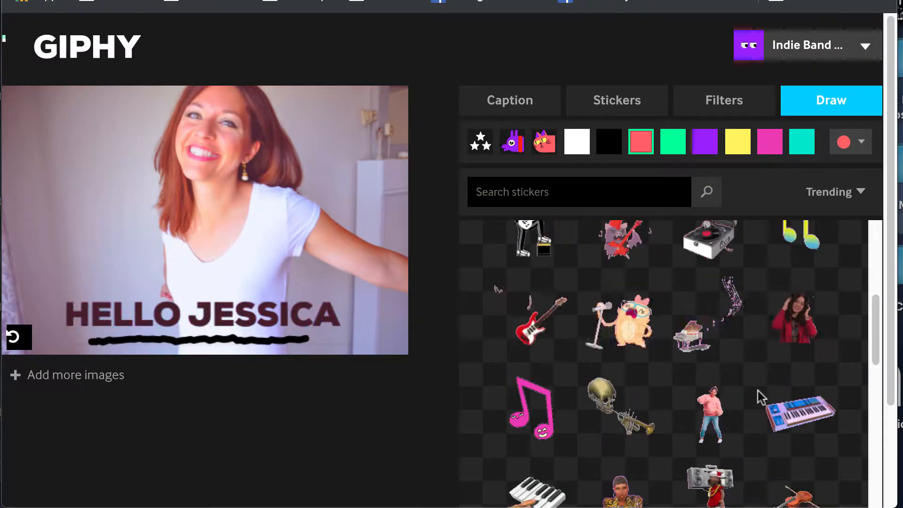
scroll(808, 380, "down", 5)
- Continue to the upload stage and upload the decorated GIF to GIPHY
scroll(880, 414, "down", 3)
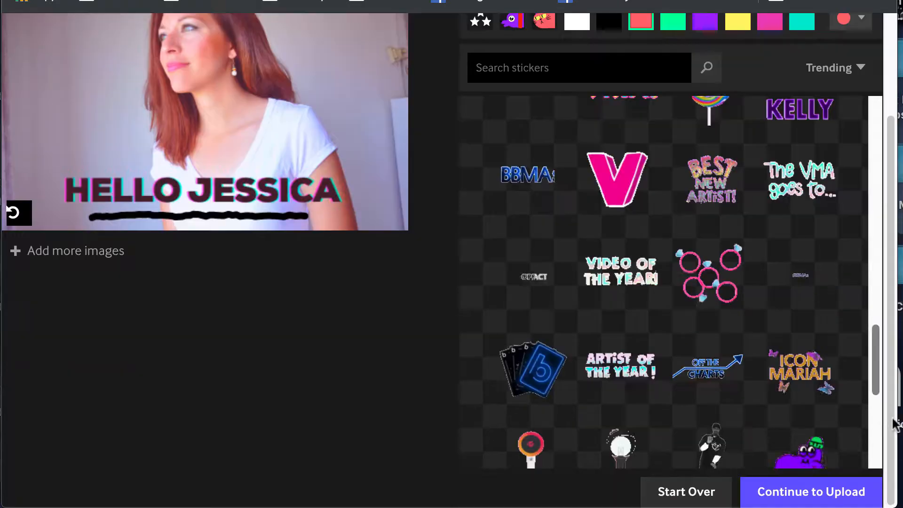
left_click(779, 493)
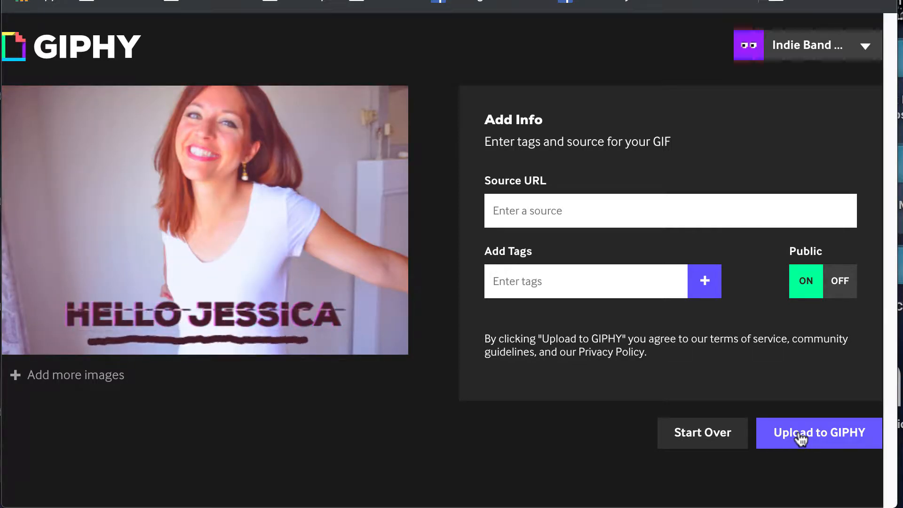
left_click(799, 437)
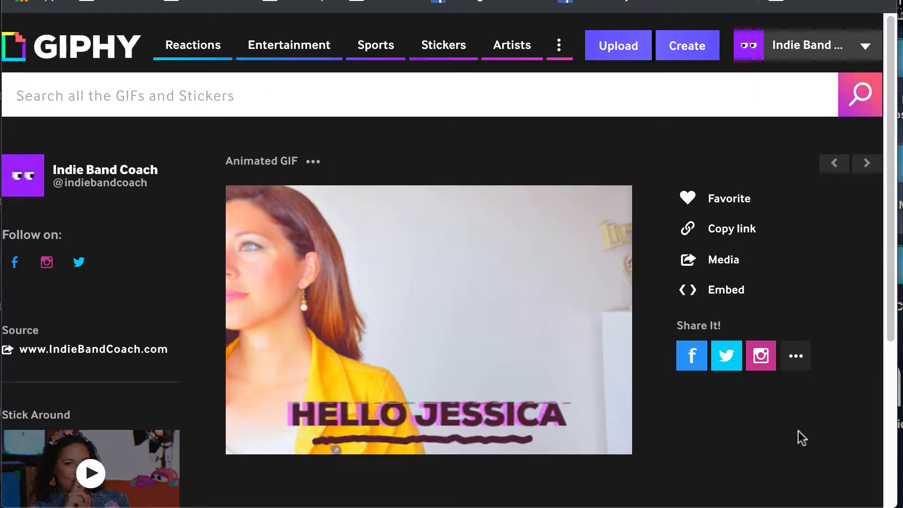
- Examine the uploaded GIF on its page together with its link, media, embed and sharing options
mouse_move(537, 393)
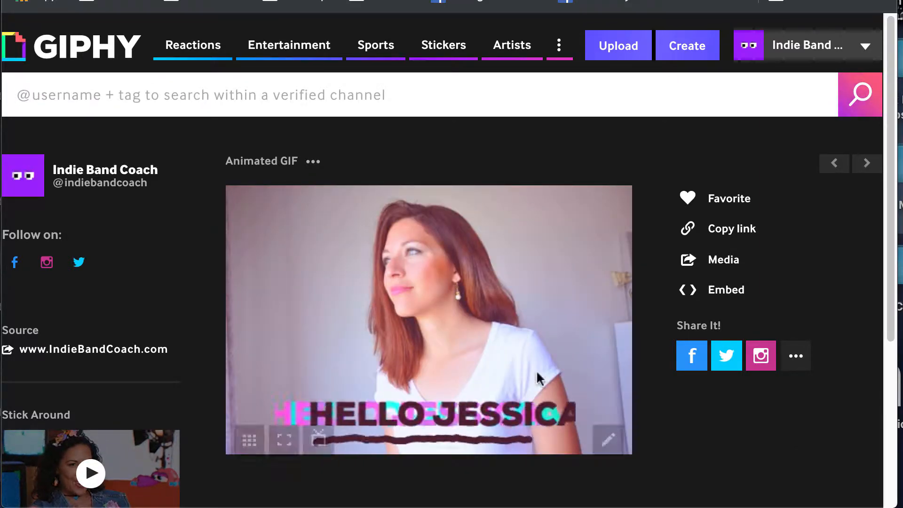
scroll(537, 392, "down", 2)
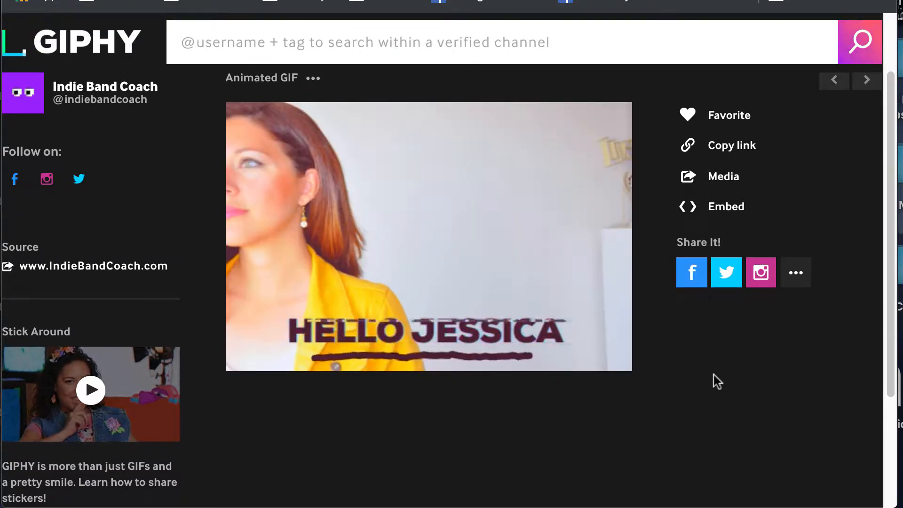
mouse_move(564, 195)
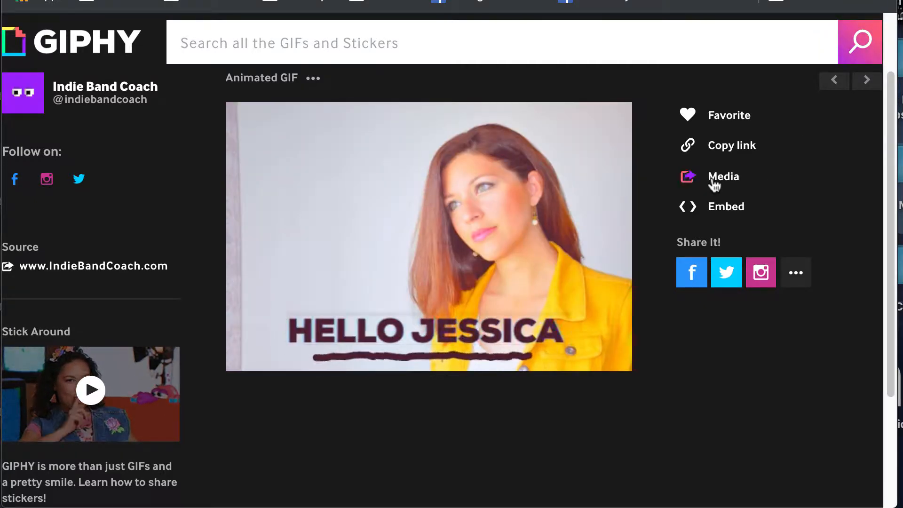
- Examine the uploaded GIF's media links for the Source, Social, MP4 and Small versions, and close the media options
left_click(712, 179)
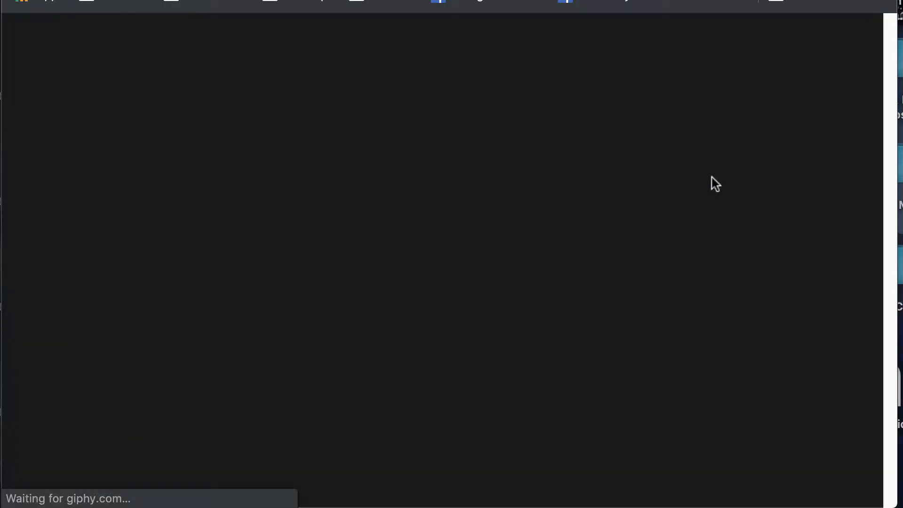
scroll(710, 183, "down", 2)
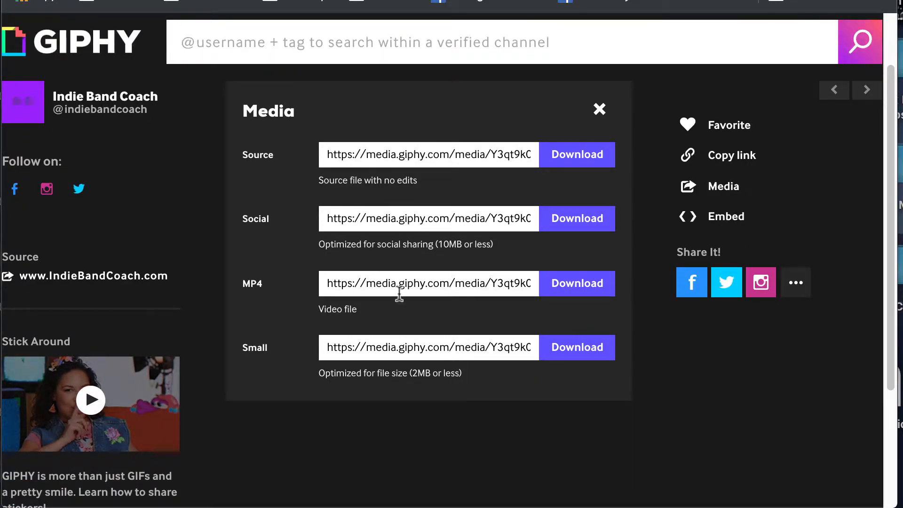
left_click(397, 278)
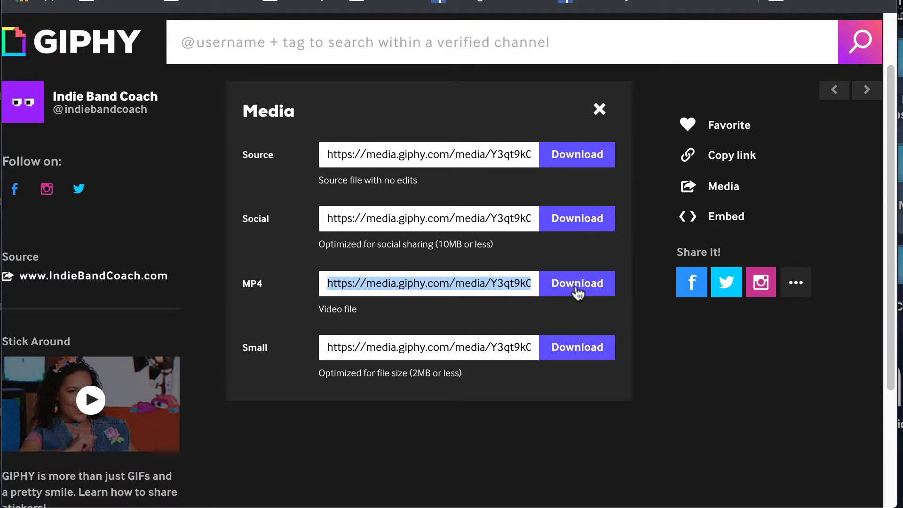
left_click(424, 351)
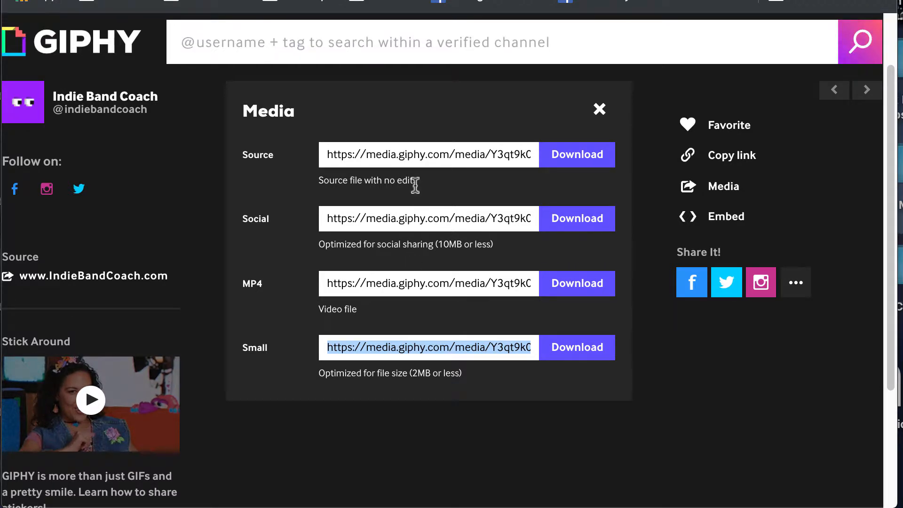
left_click(476, 155)
left_click_drag(514, 154, 541, 160)
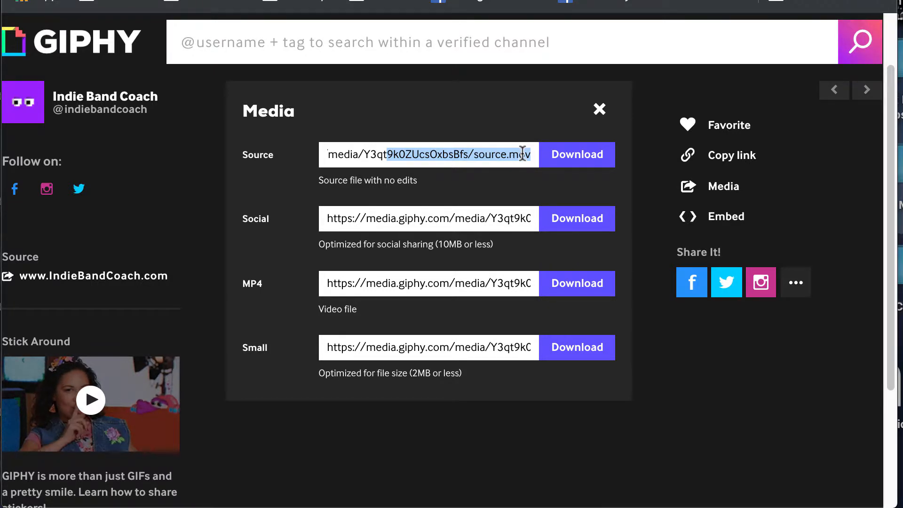
left_click(516, 218)
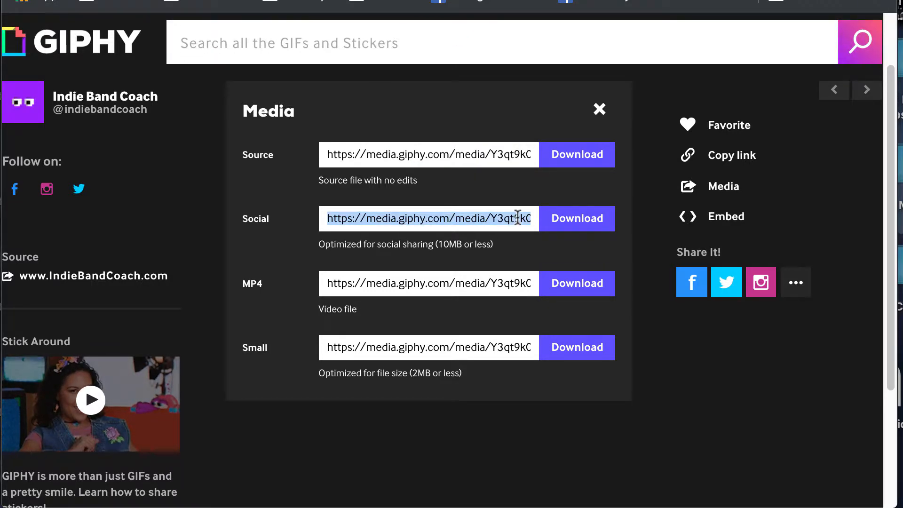
left_click(491, 218)
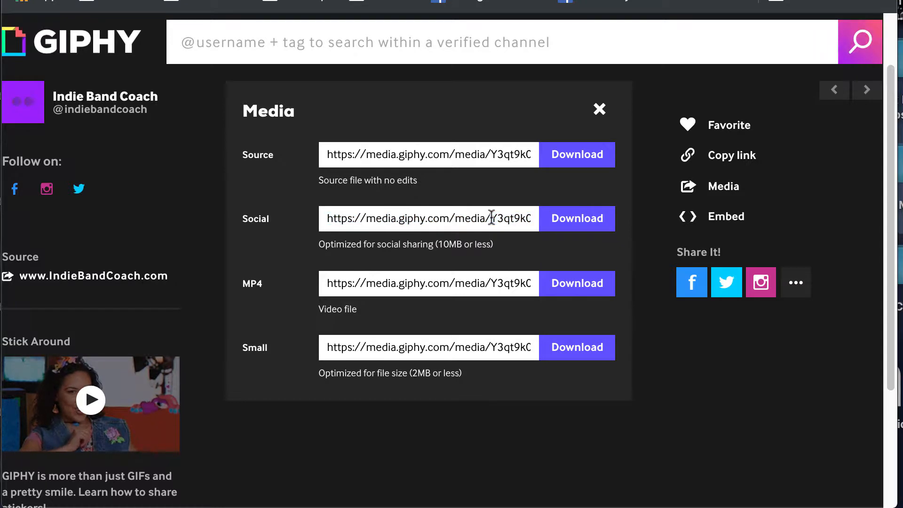
left_click_drag(491, 217, 531, 218)
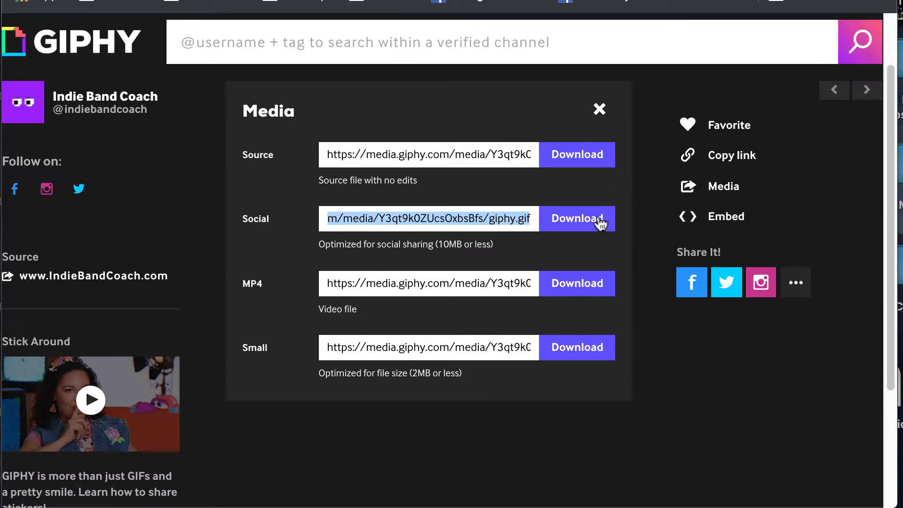
left_click(598, 109)
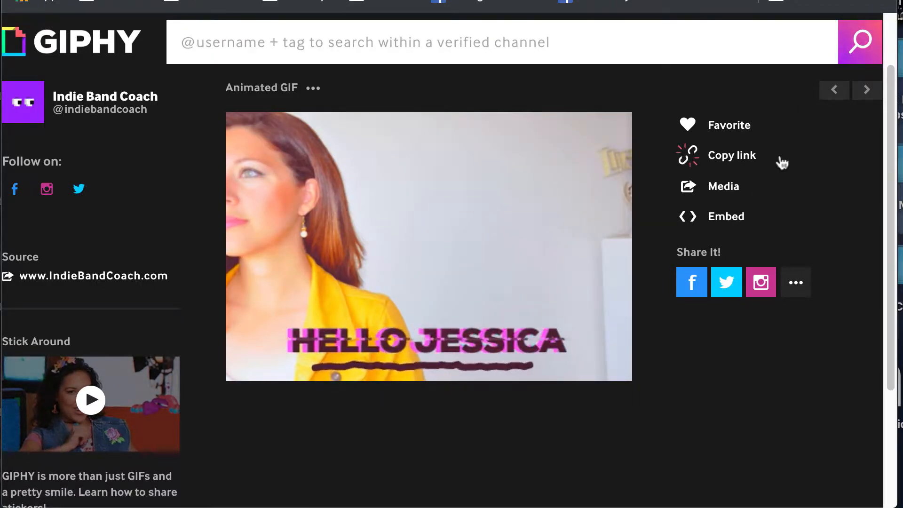
- Open the GIF Maker and view the file picker for adding a local video, cancelling it without choosing a file
scroll(766, 157, "up", 2)
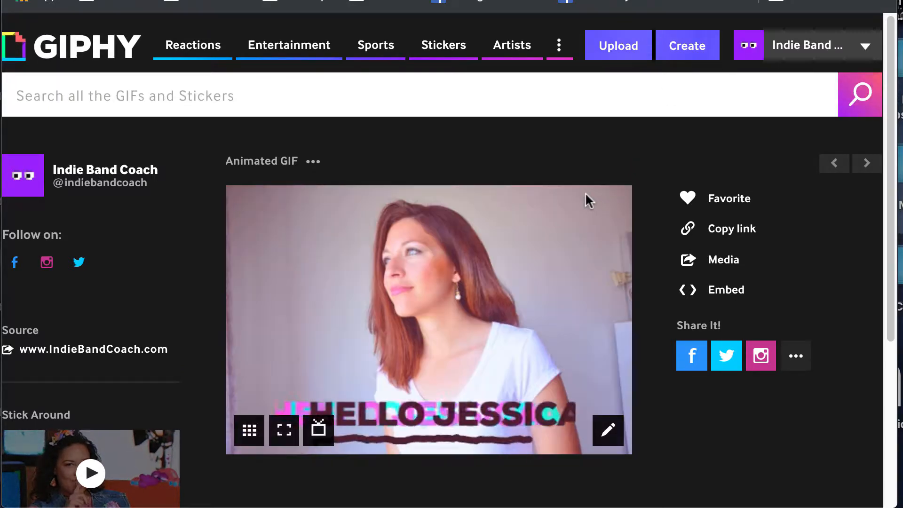
left_click(690, 46)
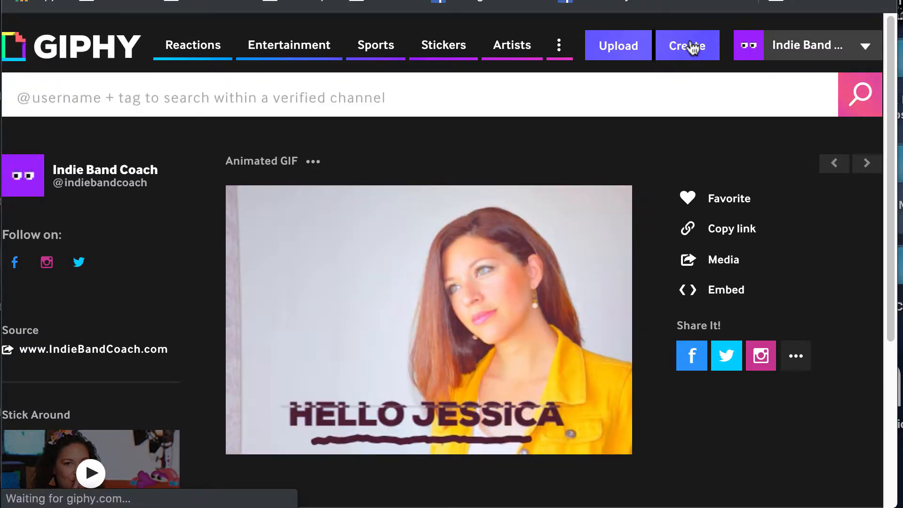
scroll(583, 147, "down", 2)
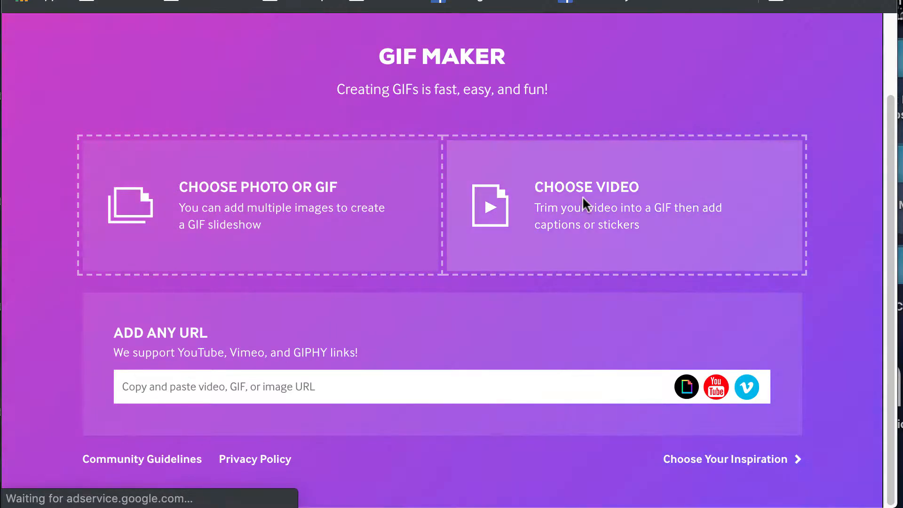
left_click(580, 186)
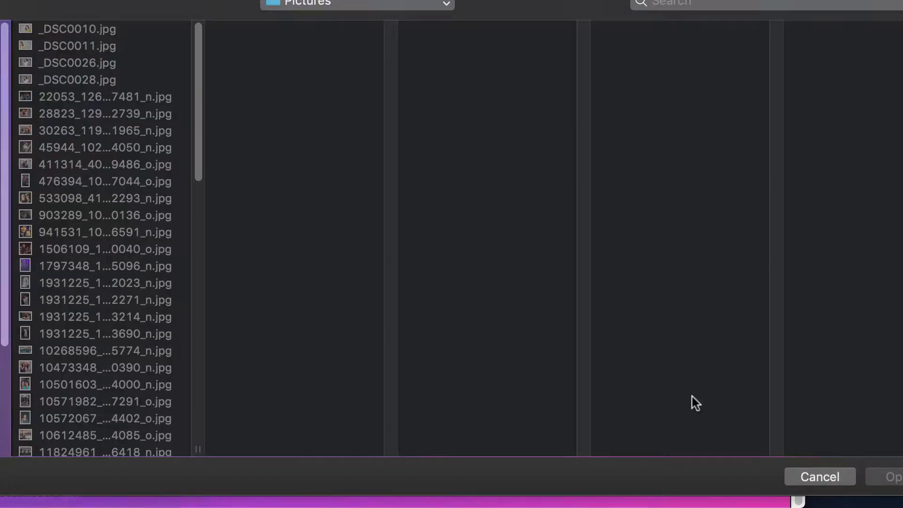
left_click(835, 477)
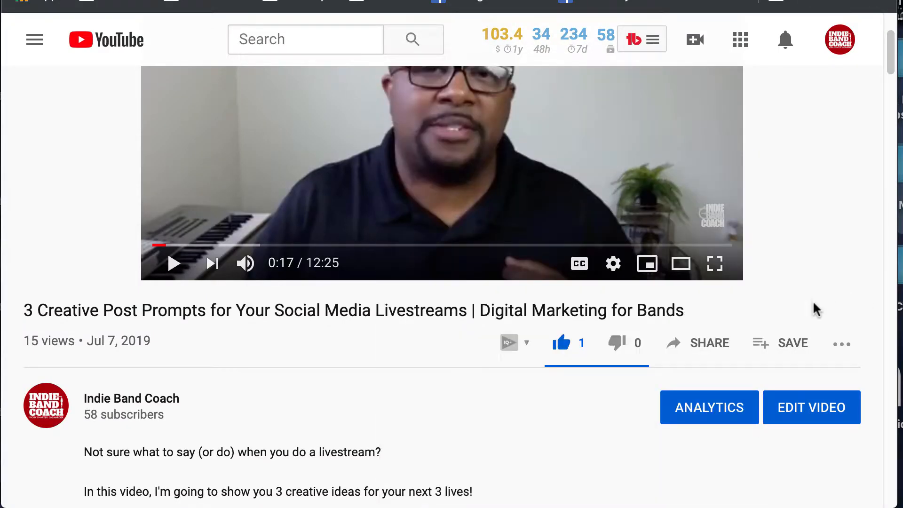
- Copy the share link of the YouTube video on creative livestream post prompts and load it into GIPHY's GIF Maker by URL
left_click(711, 345)
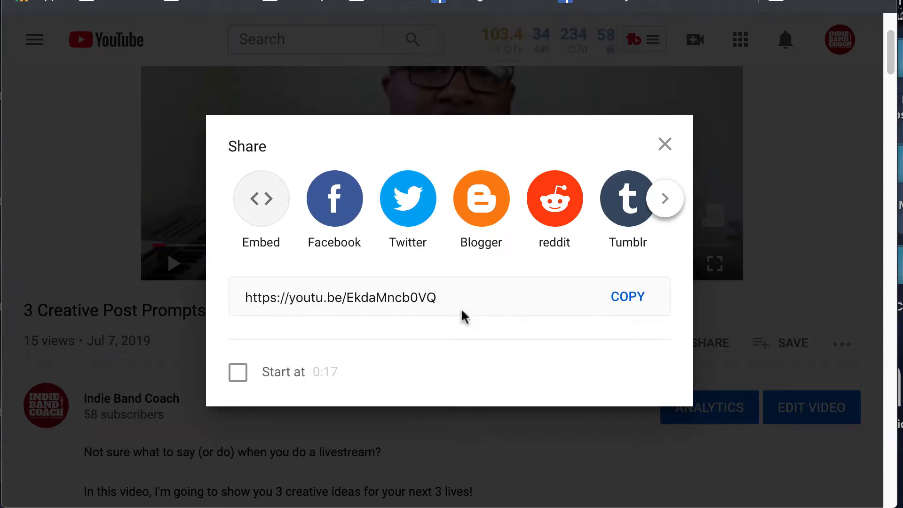
left_click(625, 298)
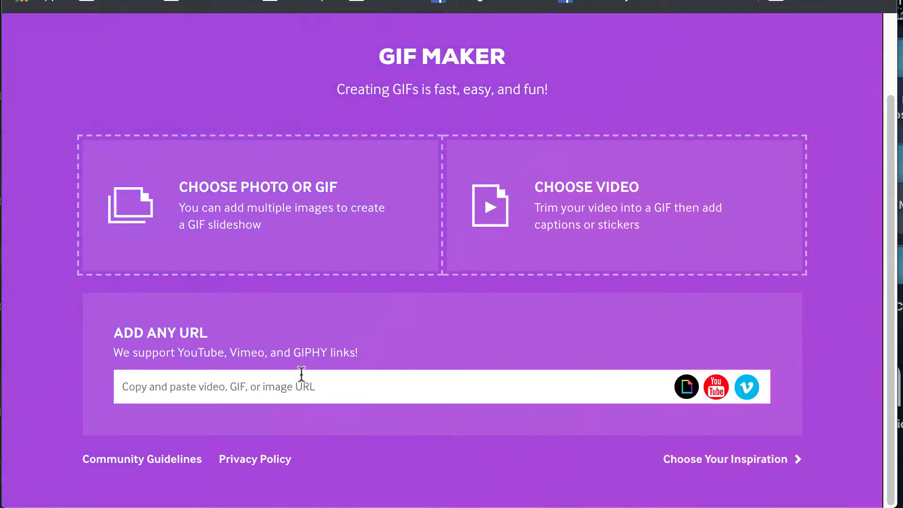
left_click(207, 386)
key("ctrl+v")
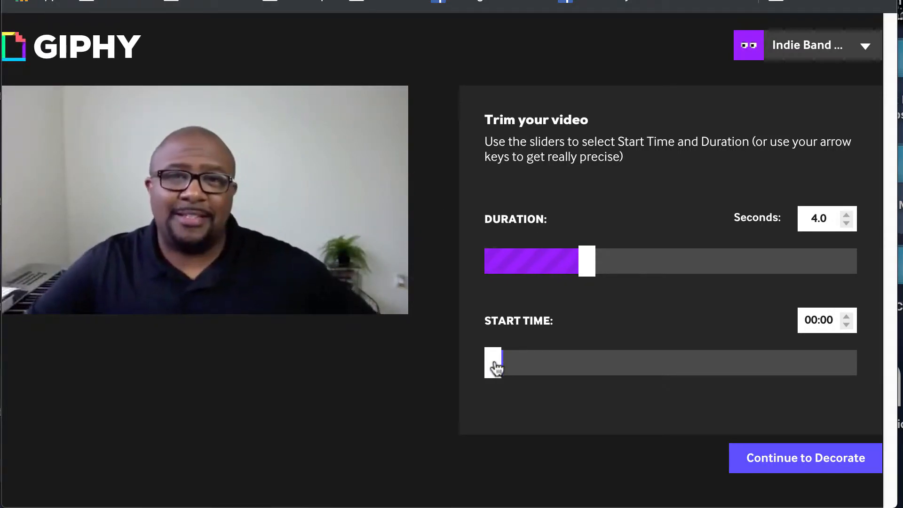
- Trim the loaded video to a duration of 3.0 seconds with a start time of 05:00
left_click_drag(496, 367, 629, 356)
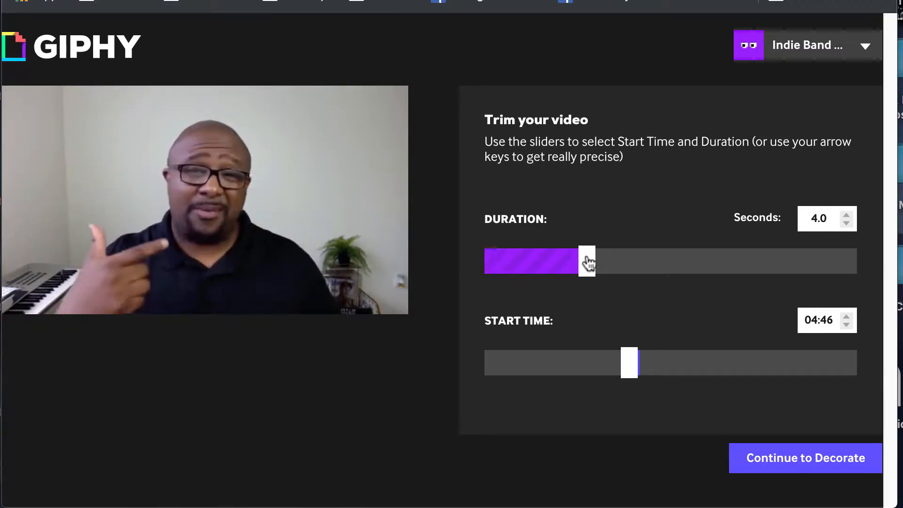
left_click(846, 226)
left_click(846, 226)
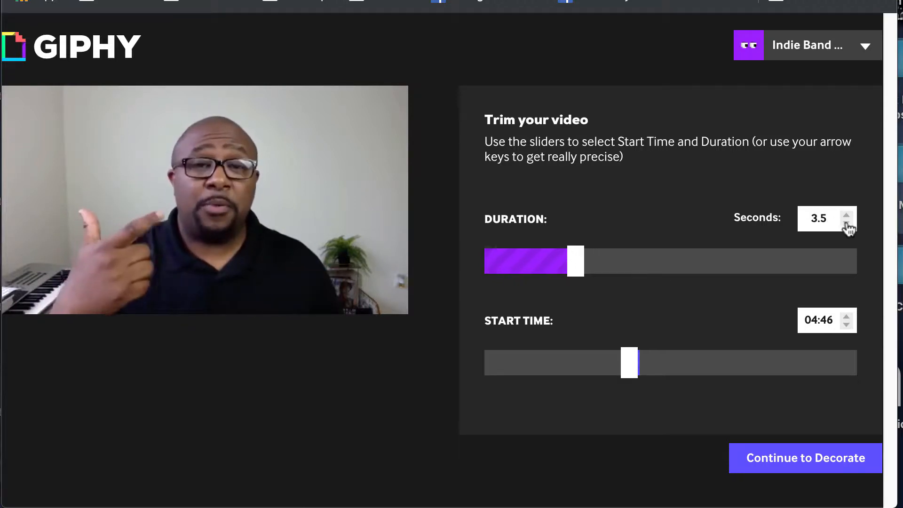
left_click(846, 226)
left_click(846, 225)
left_click(846, 226)
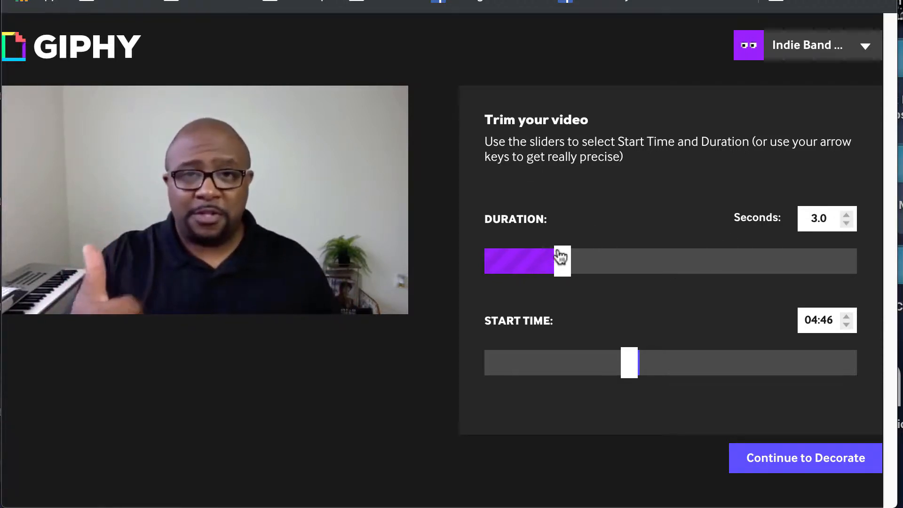
left_click_drag(629, 366, 637, 366)
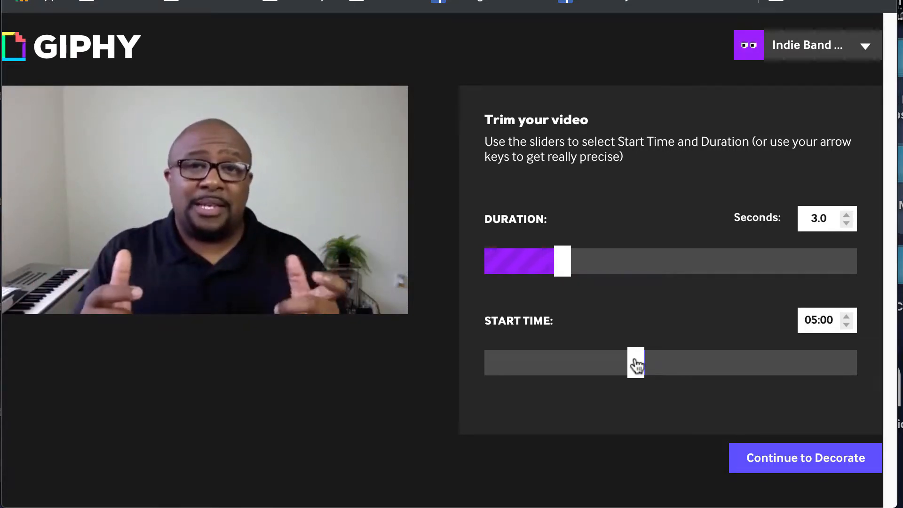
- Continue to the decorating stage with the trimmed clip and start over, confirming that the work is discarded
left_click(793, 461)
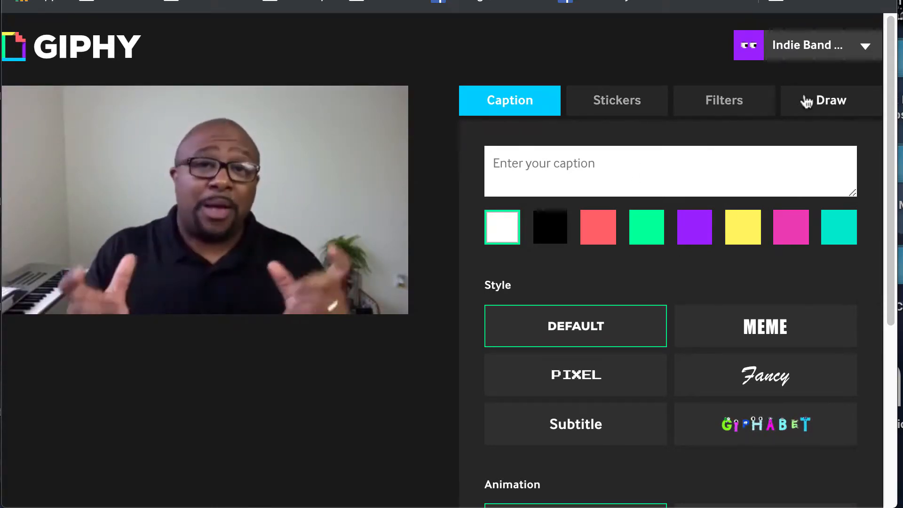
scroll(709, 391, "down", 5)
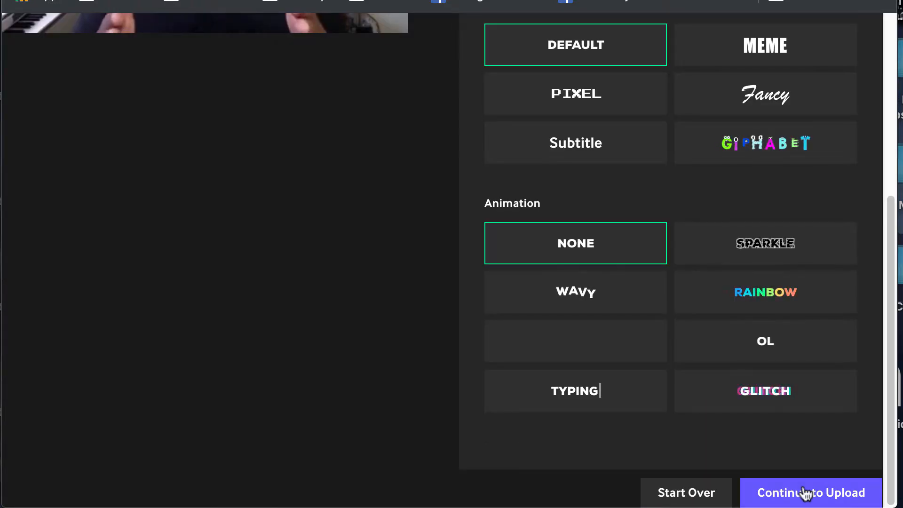
left_click(683, 495)
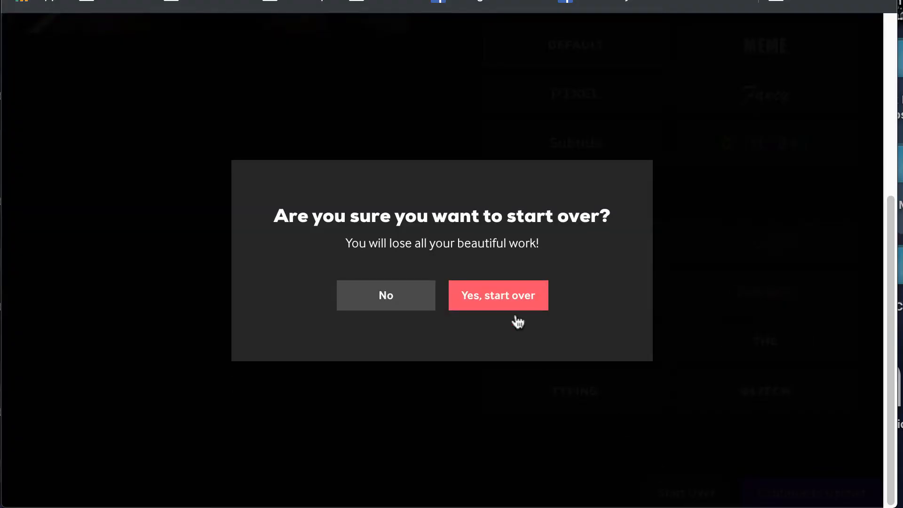
left_click(501, 300)
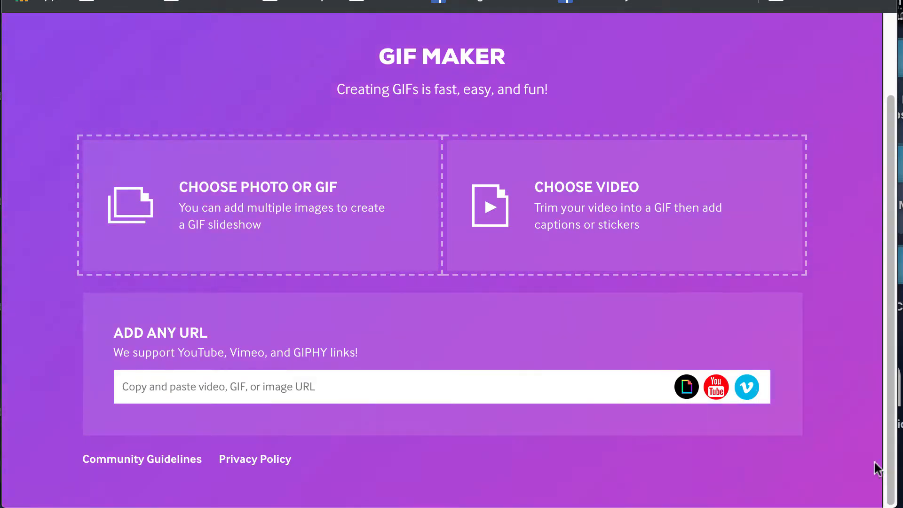
- Return to the GIPHY home page and reopen the GIF Maker to start a fresh creation
scroll(769, 450, "up", 2)
scroll(652, 332, "down", 2)
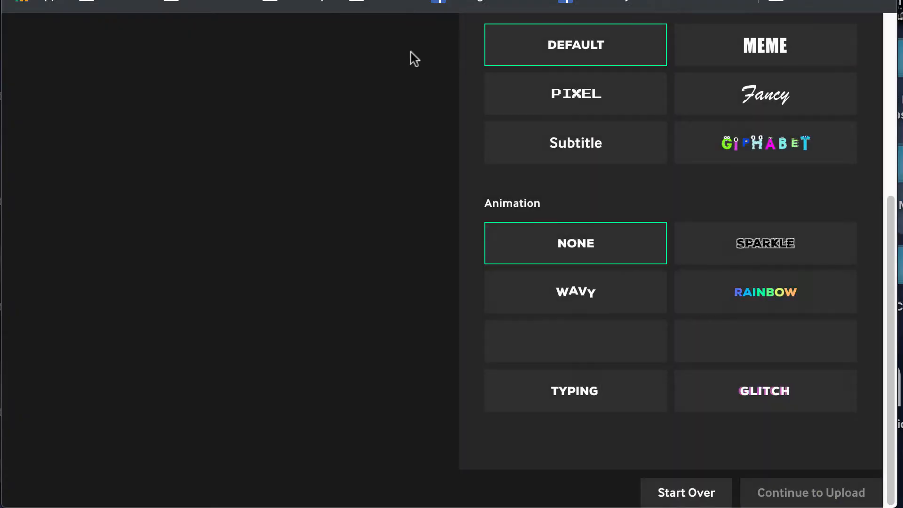
scroll(252, 87, "up", 6)
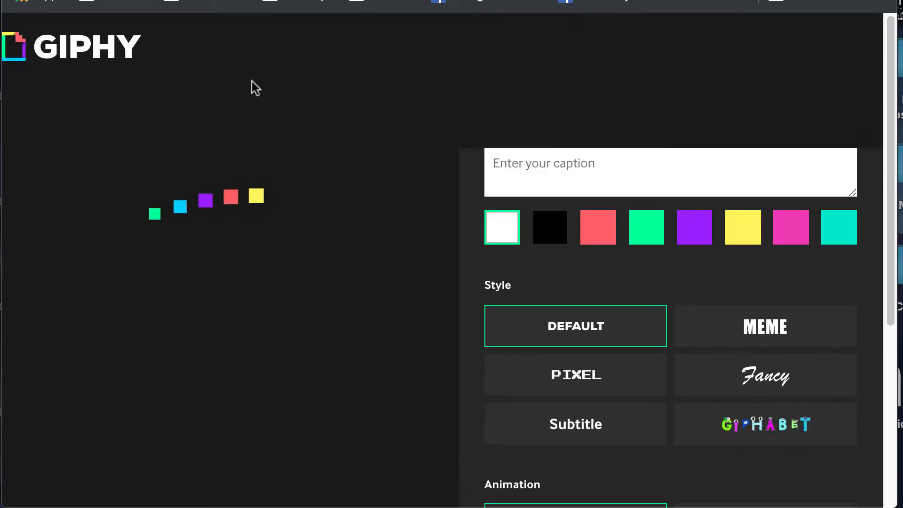
left_click(97, 47)
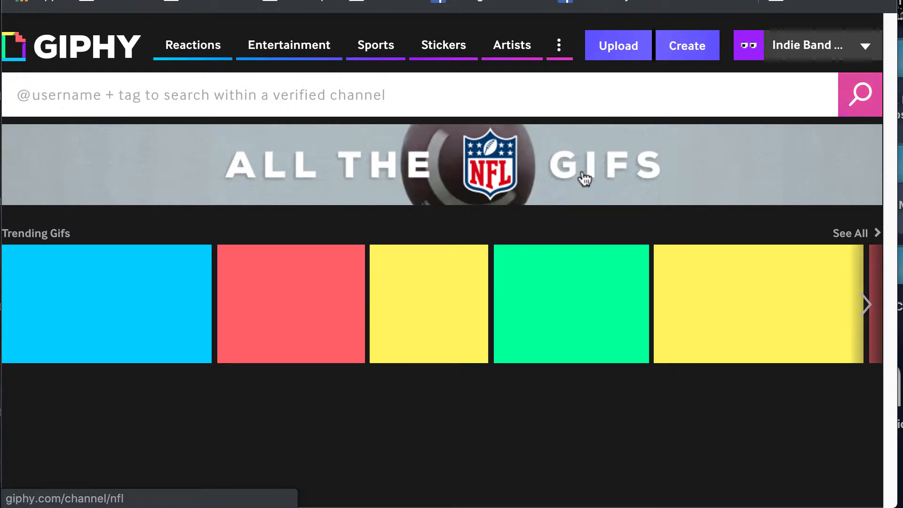
left_click(687, 48)
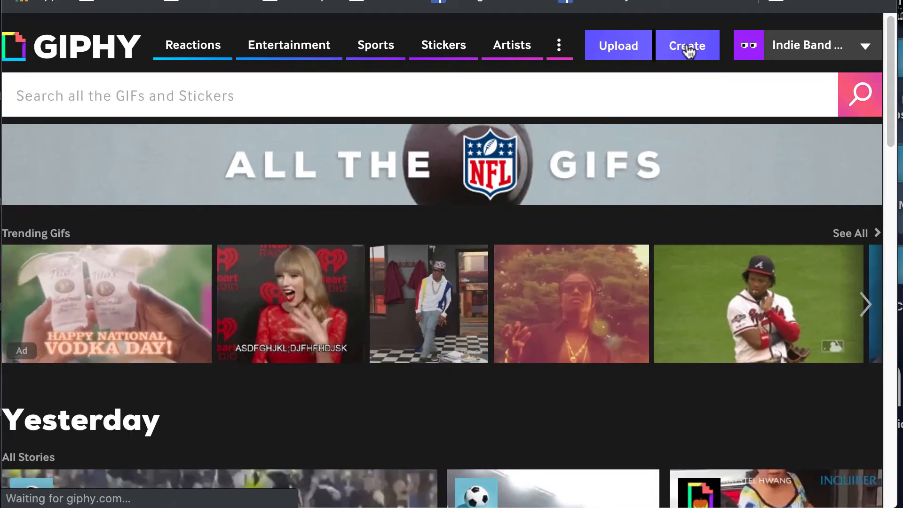
scroll(677, 225, "down", 2)
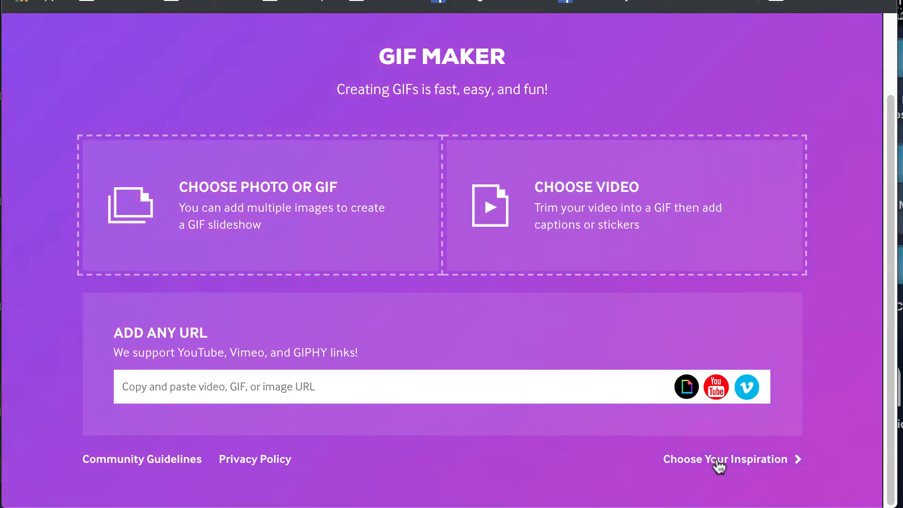
- Browse the inspiration canvases, shuffle them once and choose the plain black canvas
left_click(718, 460)
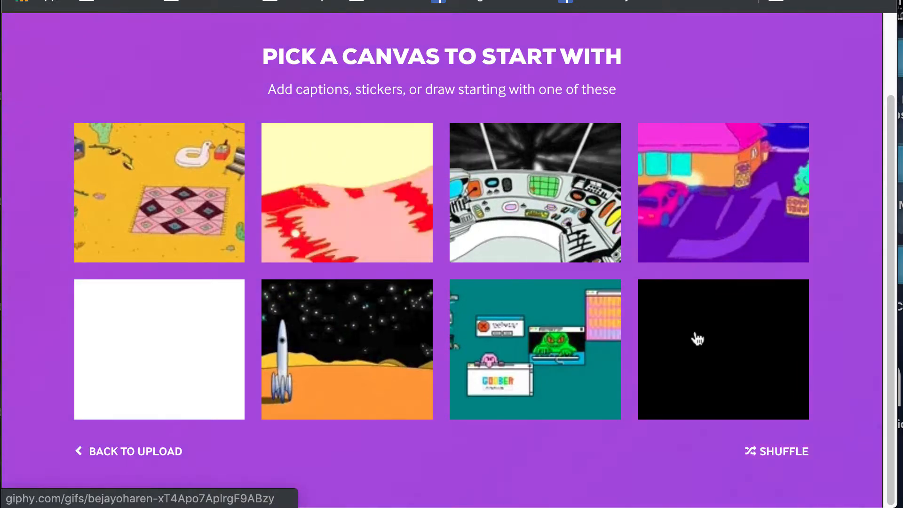
left_click(749, 451)
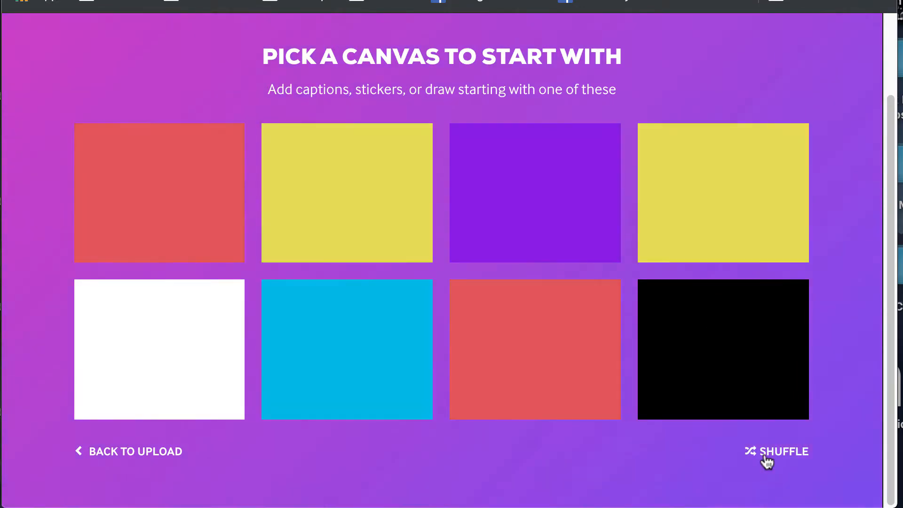
left_click(688, 337)
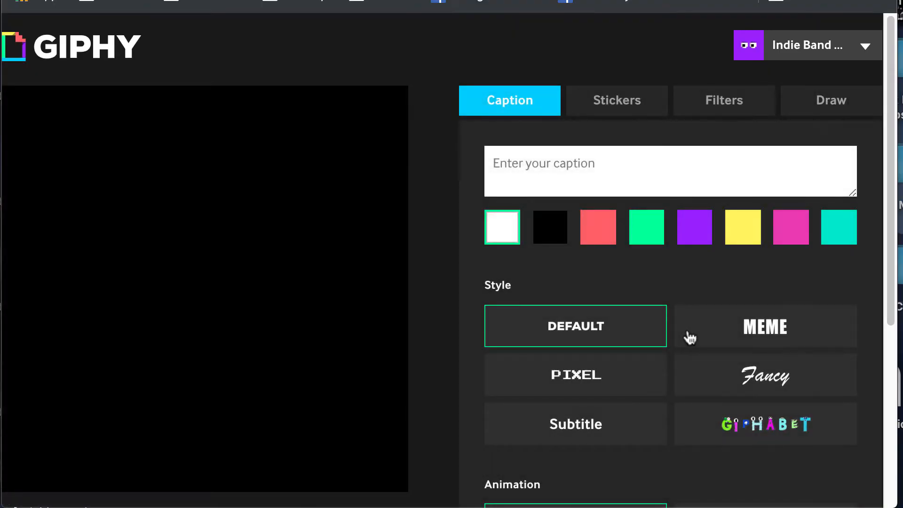
- Draw one wavy yellow line across the top of the black canvas and another across the bottom
left_click(825, 112)
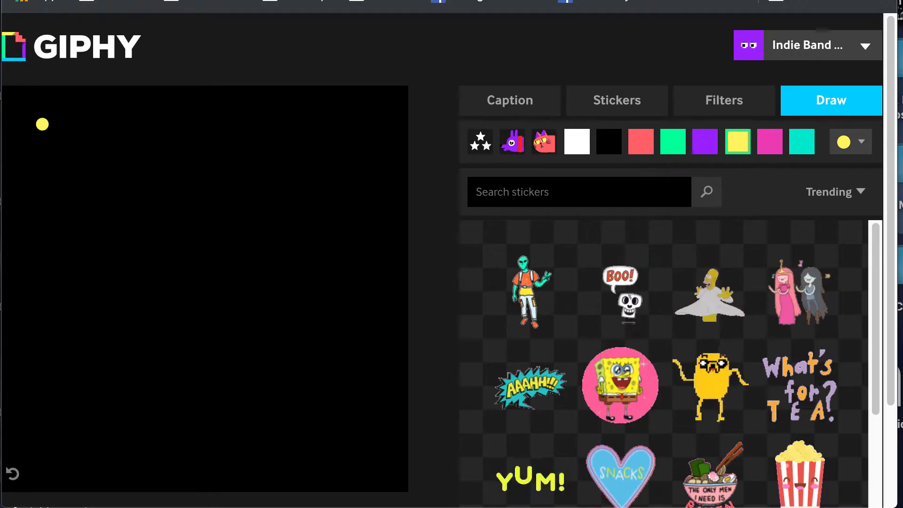
left_click_drag(27, 108, 349, 121)
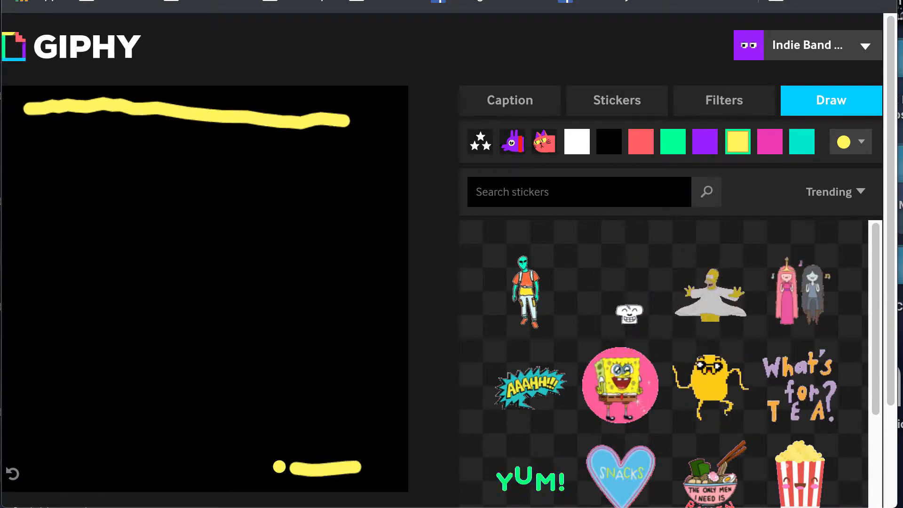
mouse_move(279, 467)
left_mouse_down()
mouse_move(175, 458)
mouse_move(34, 470)
left_mouse_up()
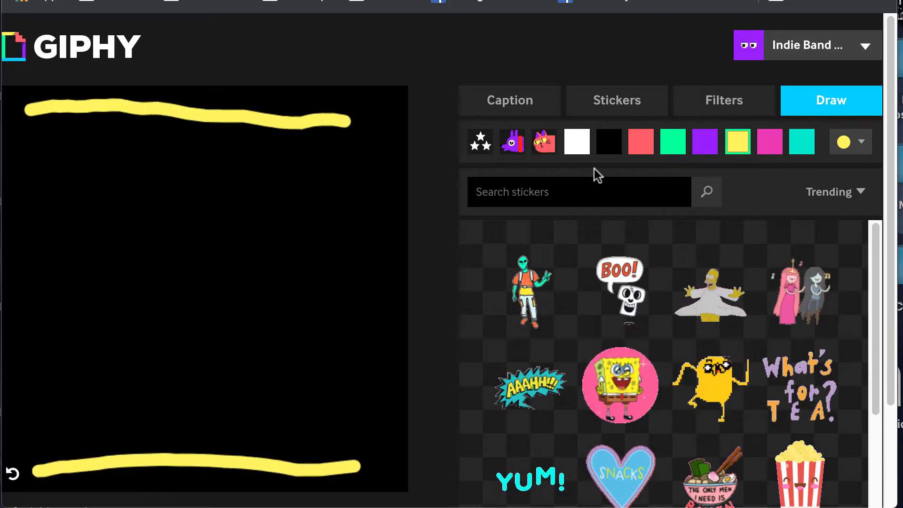
- Browse the trending stickers and search the sticker library for "music"
left_click(630, 114)
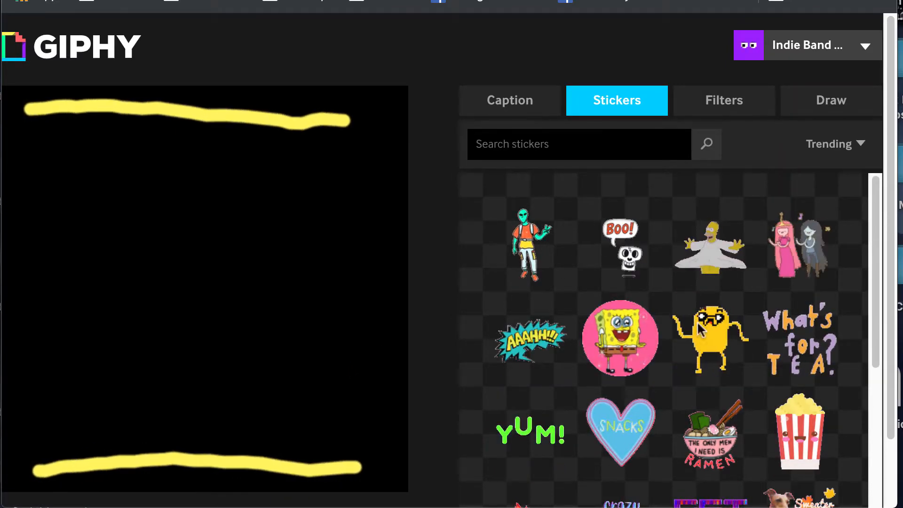
scroll(691, 329, "down", 2)
scroll(630, 308, "down", 3)
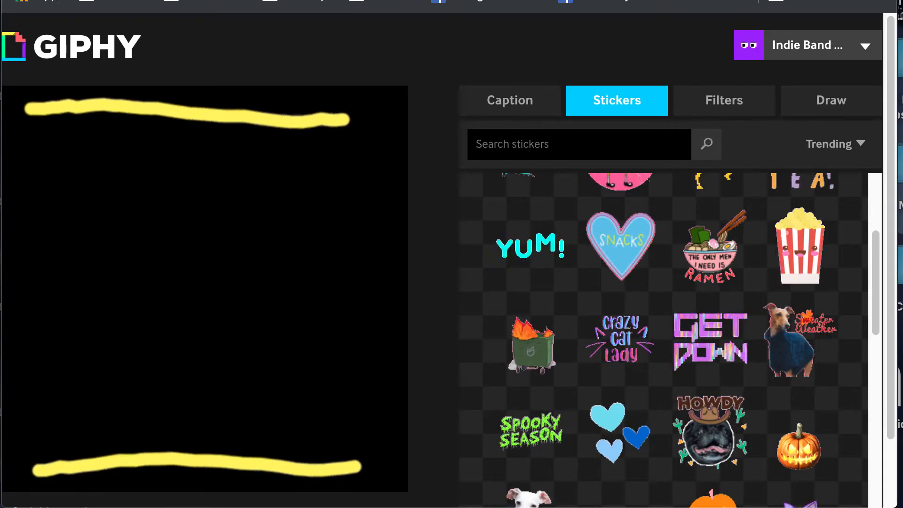
type("music")
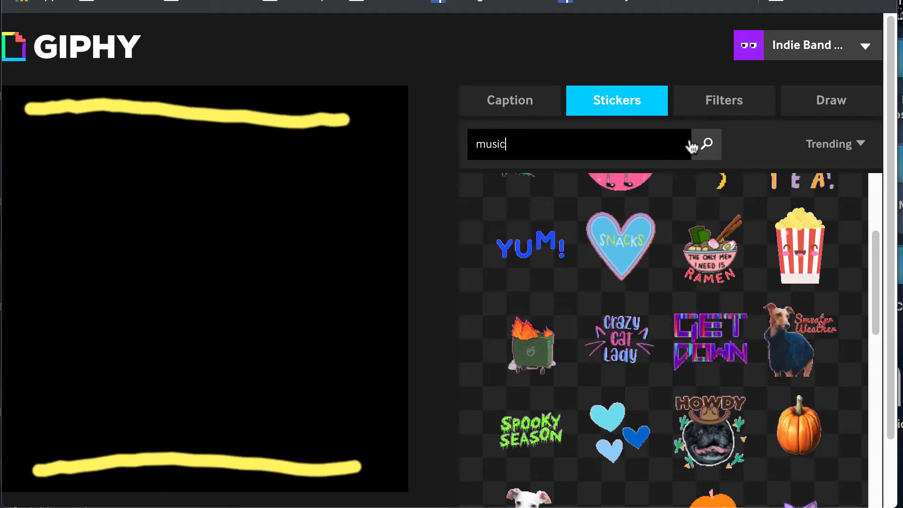
left_click(706, 144)
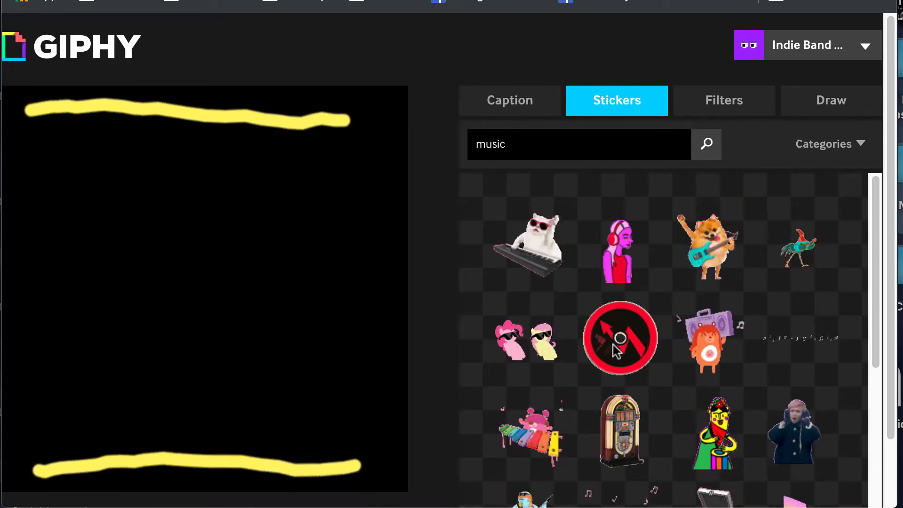
- Add the red and black record sticker, enlarge it to about half the canvas width and shift it slightly left
left_click(616, 350)
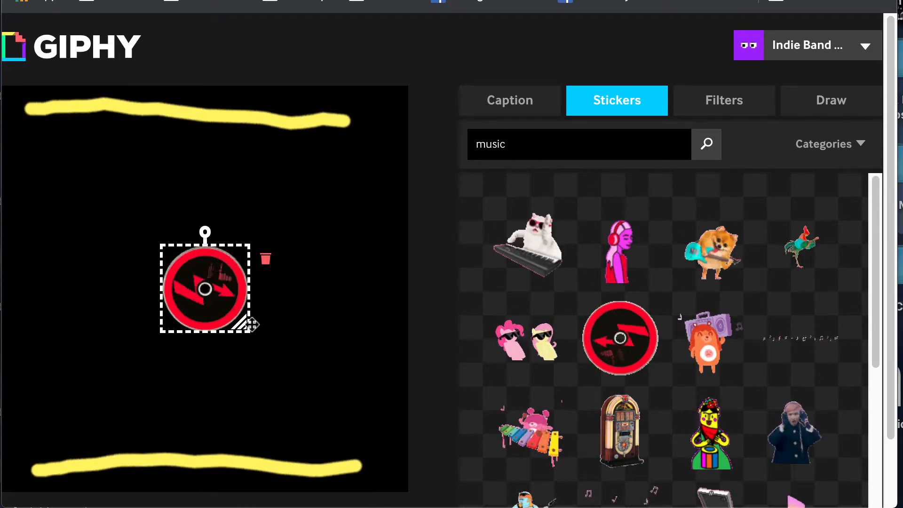
left_click_drag(252, 324, 297, 395)
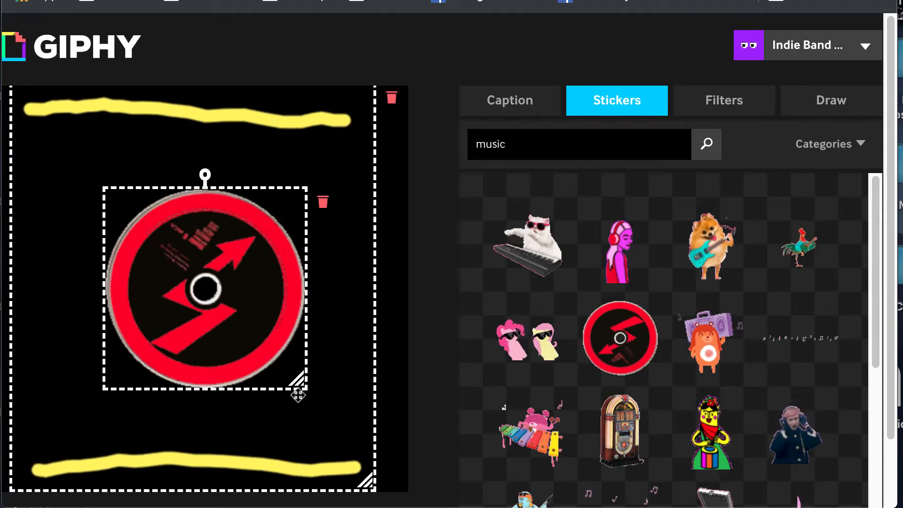
left_click_drag(205, 289, 182, 290)
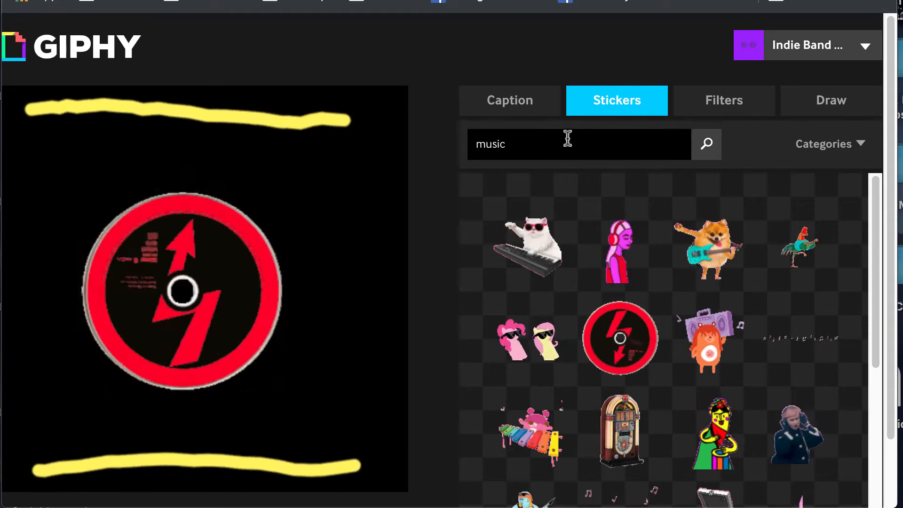
- Add a yellow default-style caption reading "music monday" and "what are you listening to?", with blank lines between the two phrases
left_click(528, 112)
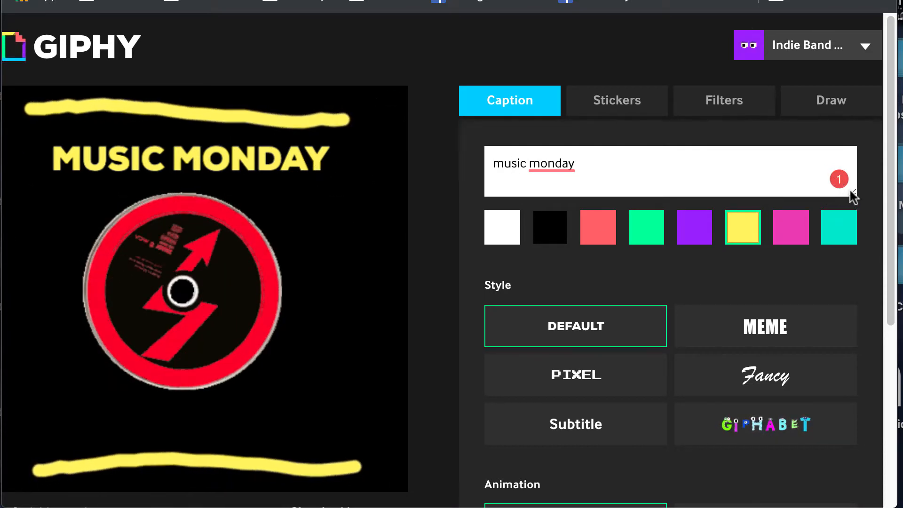
left_click_drag(853, 196, 853, 236)
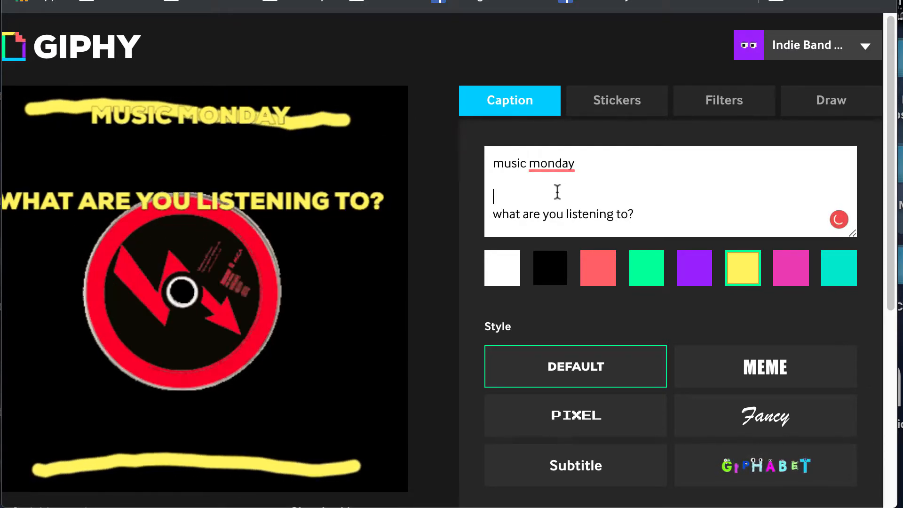
key("Return")
key("Return")
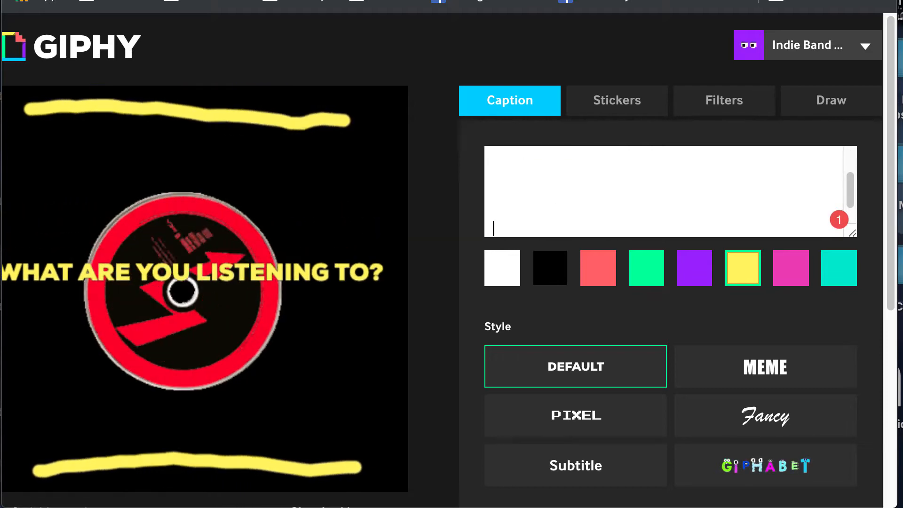
- Position the caption, adjust its blank lines and shrink it slightly so one phrase sits above the record and the other below
left_click_drag(317, 327, 310, 409)
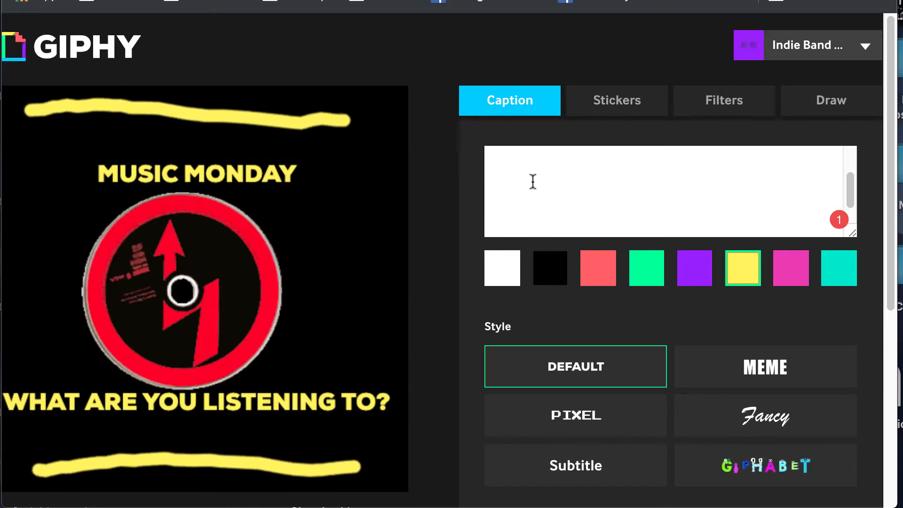
key("Return")
key("Return")
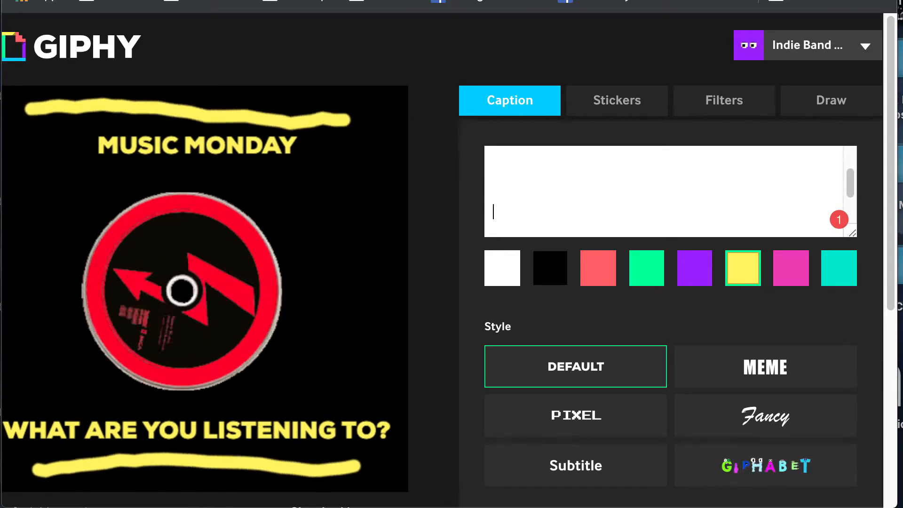
key("BackSpace")
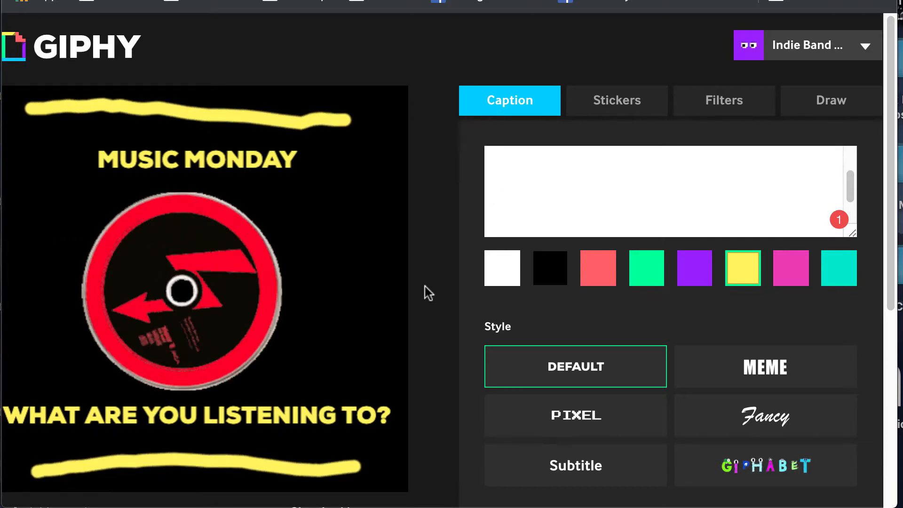
scroll(397, 291, "down", 1)
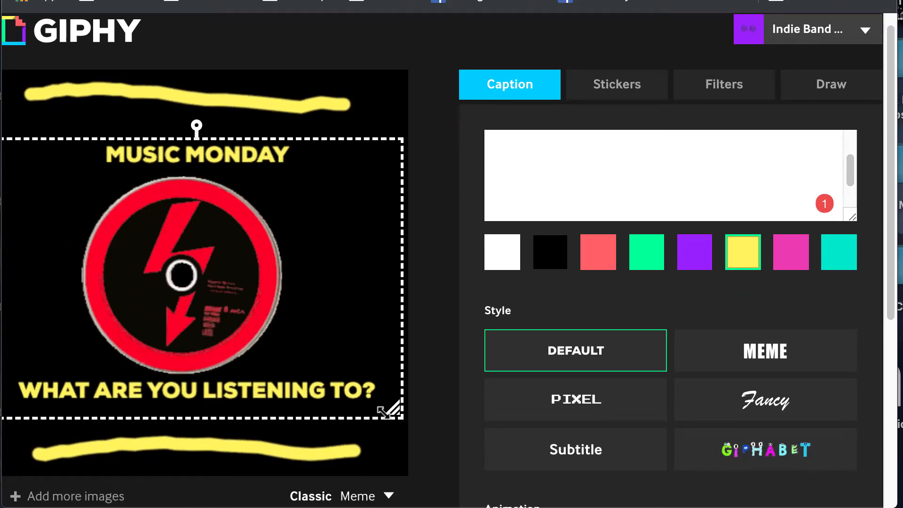
left_click_drag(345, 397, 337, 403)
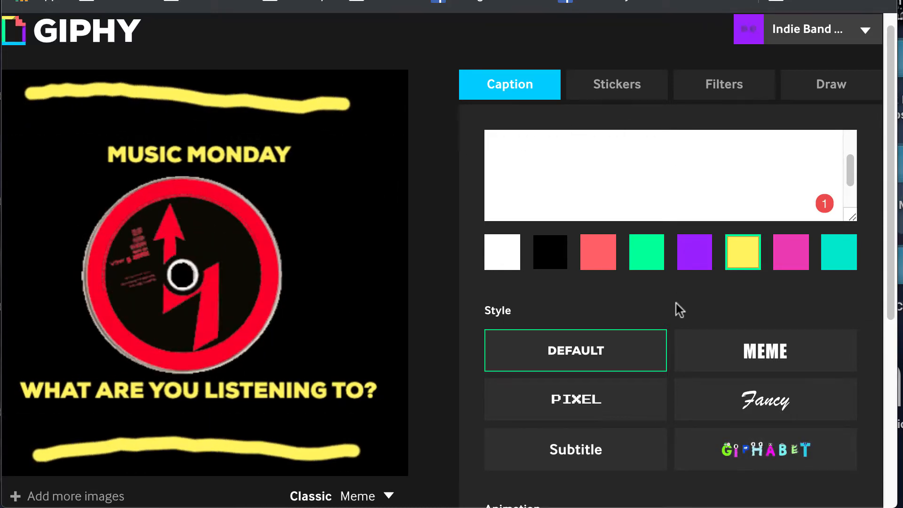
- Review the finished canvas design and the caption style and animation options
scroll(680, 310, "down", 5)
scroll(775, 463, "up", 5)
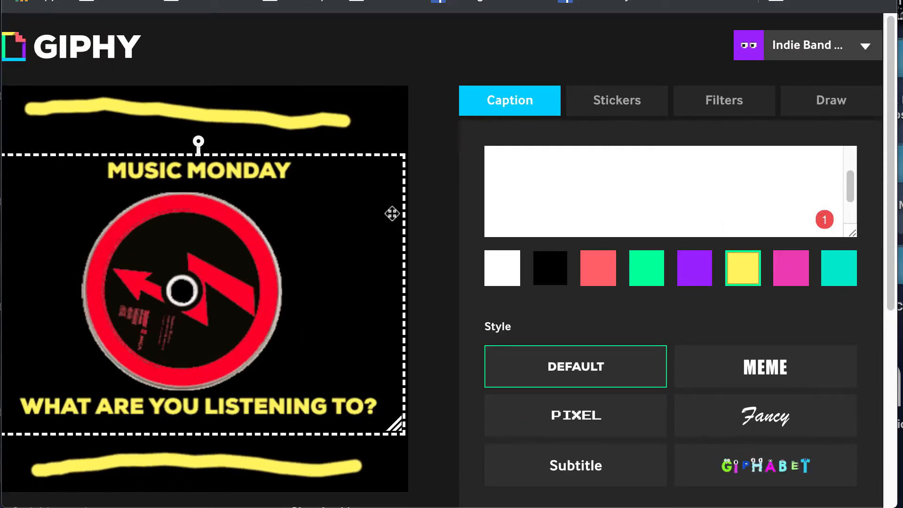
scroll(838, 366, "down", 5)
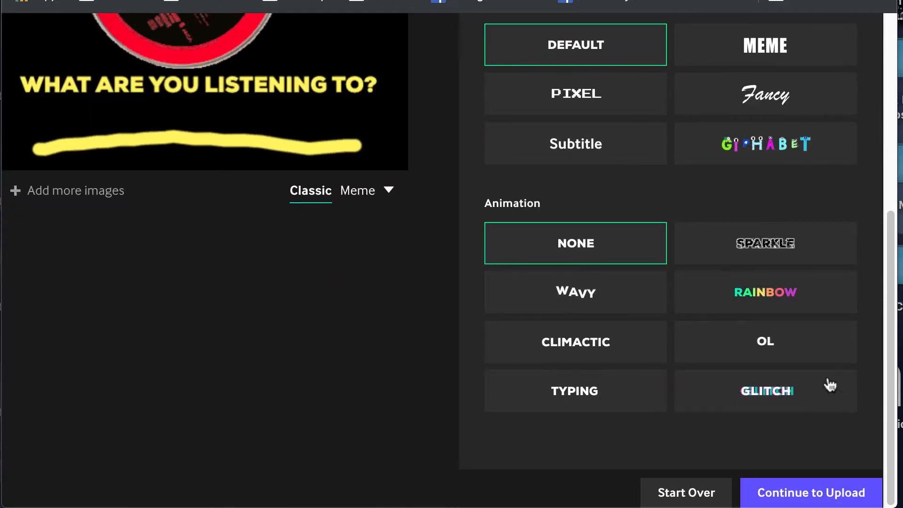
scroll(830, 385, "up", 5)
scroll(826, 379, "down", 5)
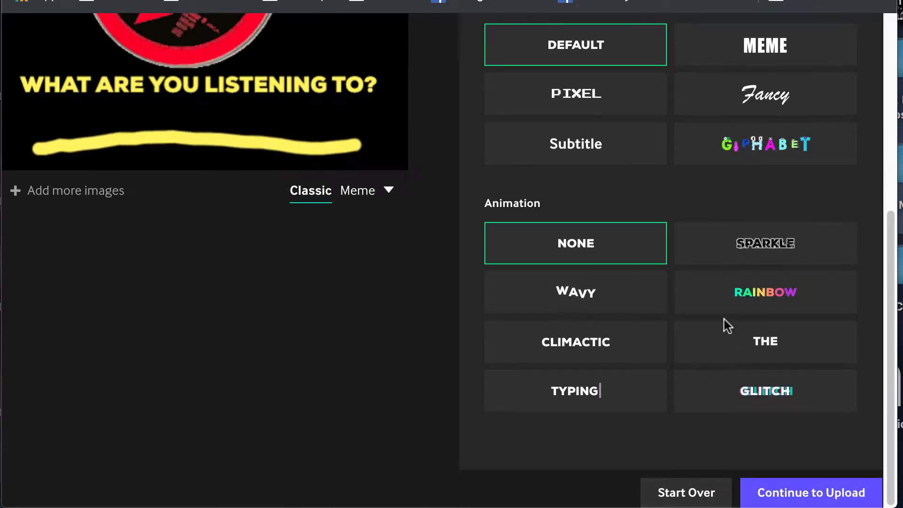
scroll(728, 326, "up", 5)
- Leave the GIF Maker for the account's favorites, accepting unsaved changes, and open the account's own channel page
mouse_move(794, 49)
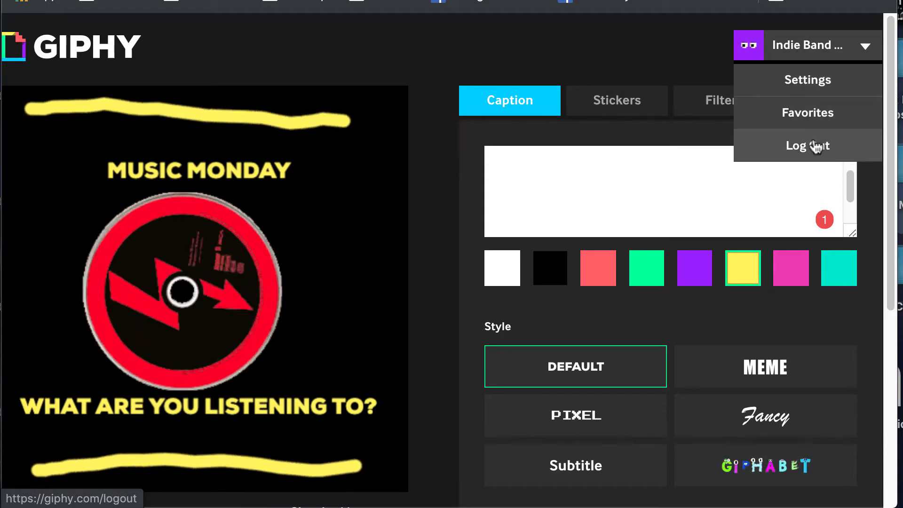
left_click(809, 115)
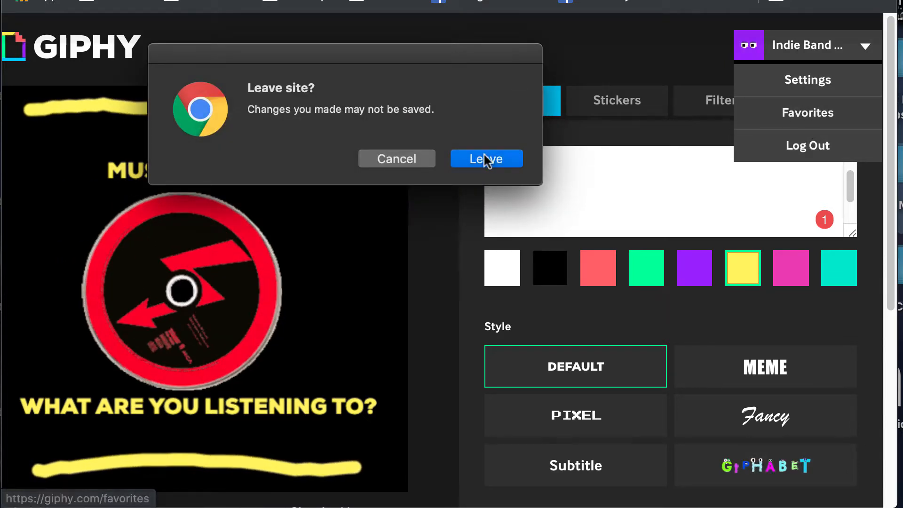
left_click(486, 160)
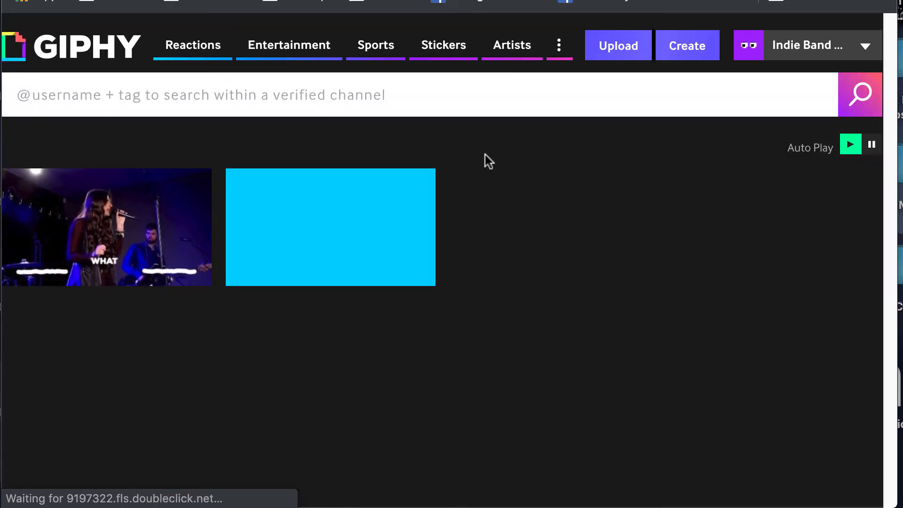
left_click(800, 51)
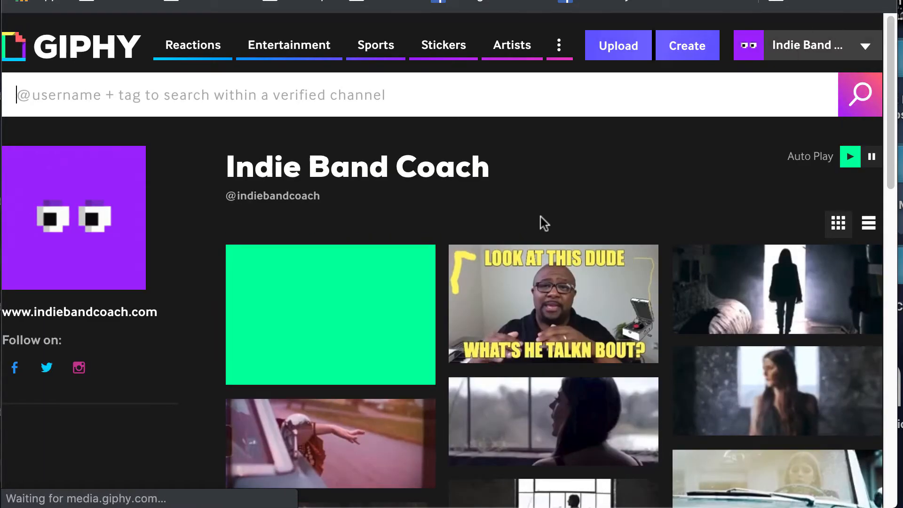
- Browse the uploaded GIFs on the Indie Band Coach channel page
scroll(583, 196, "down", 3)
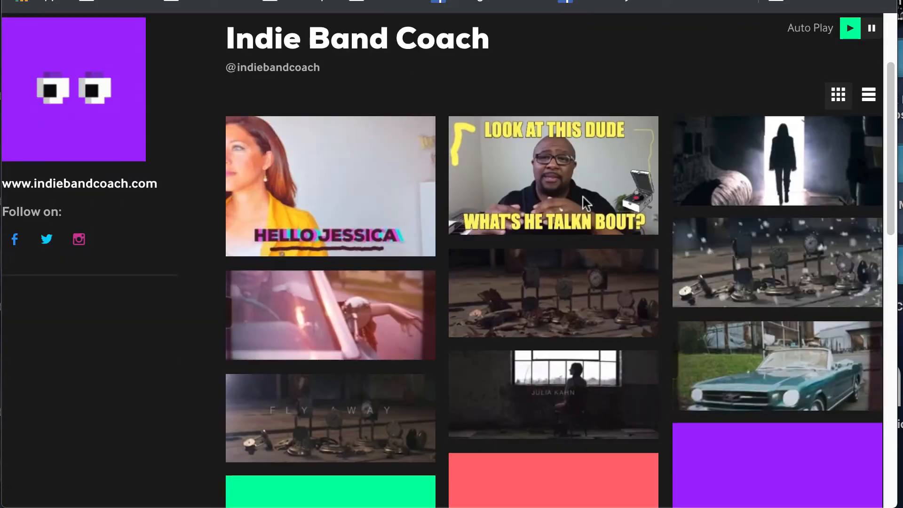
scroll(585, 200, "up", 1)
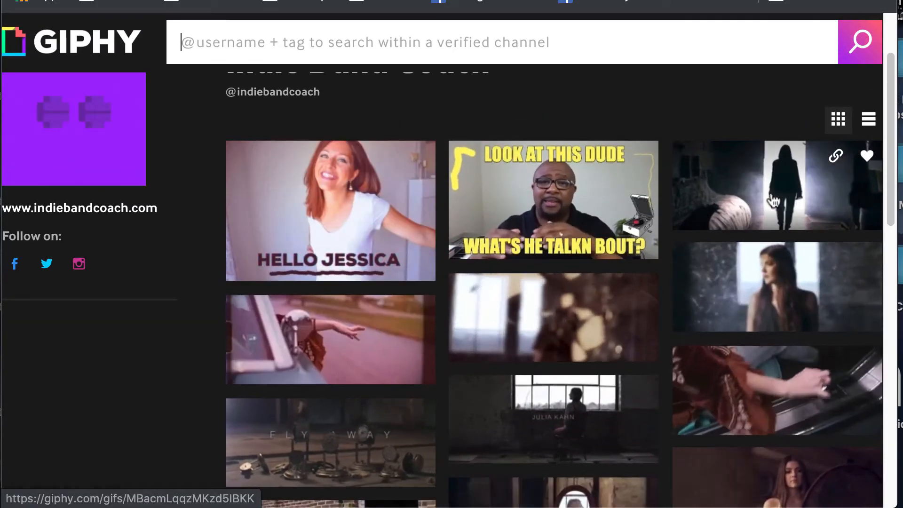
scroll(738, 198, "down", 1)
scroll(716, 196, "down", 1)
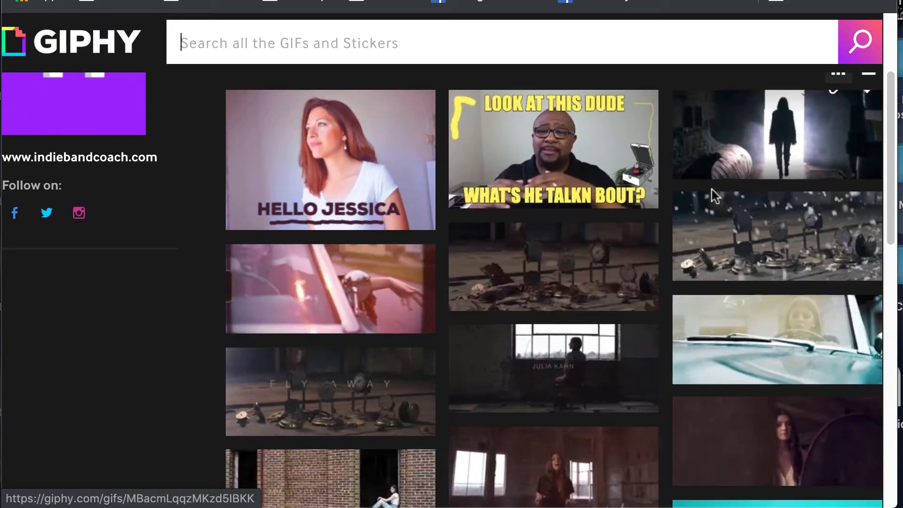
scroll(735, 243, "down", 1)
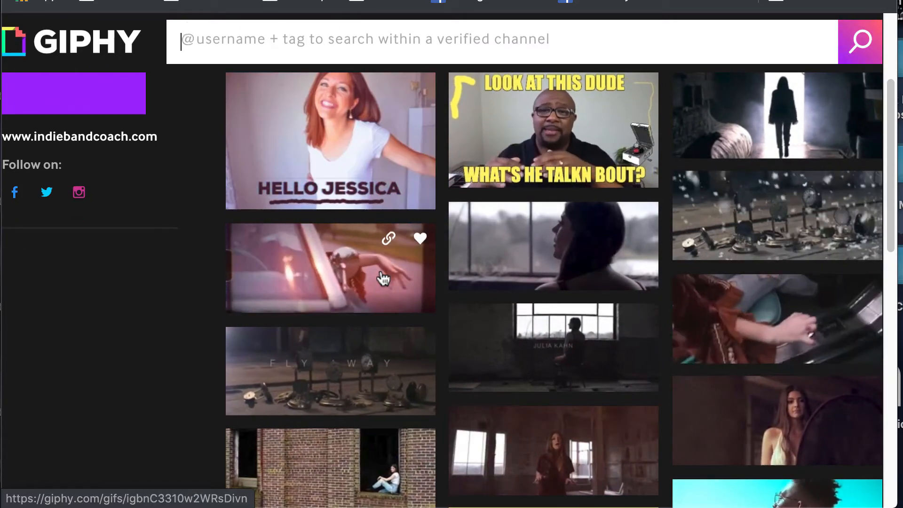
scroll(555, 237, "down", 1)
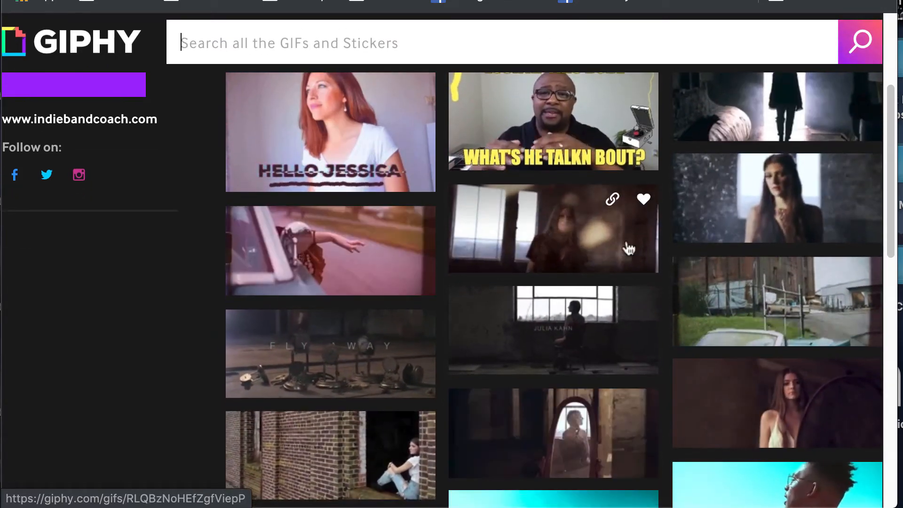
scroll(571, 261, "down", 4)
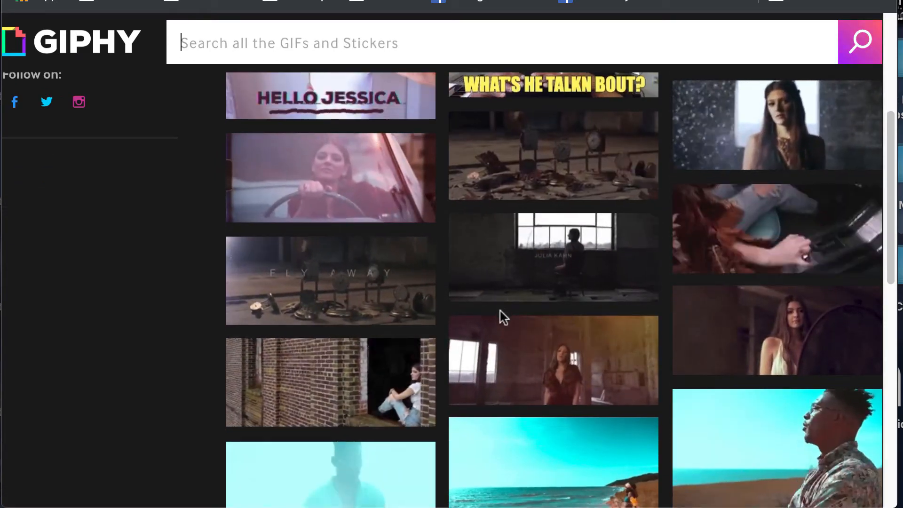
scroll(500, 317, "down", 4)
scroll(500, 316, "up", 2)
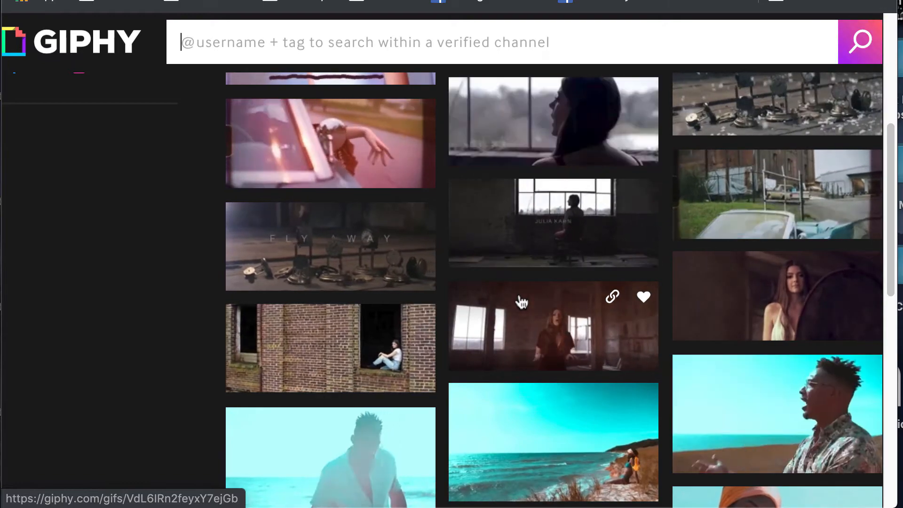
scroll(521, 302, "down", 7)
scroll(521, 302, "down", 1)
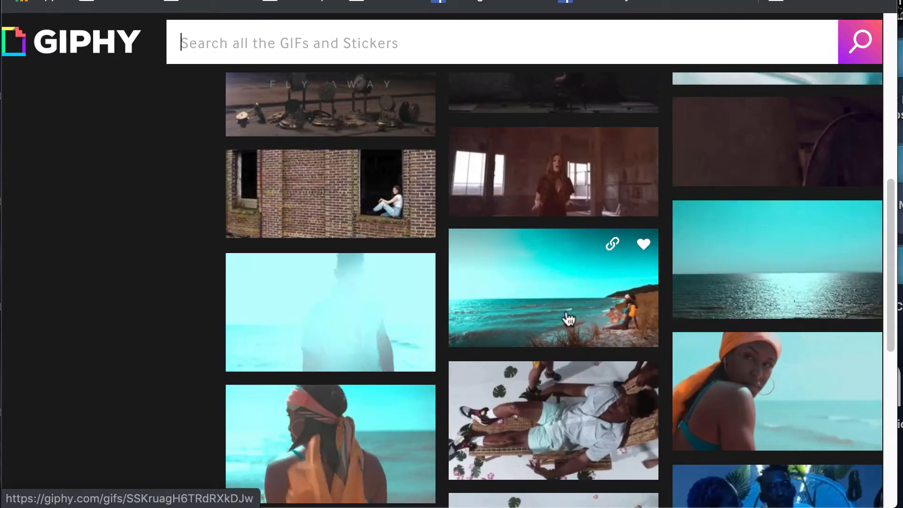
scroll(564, 292, "down", 2)
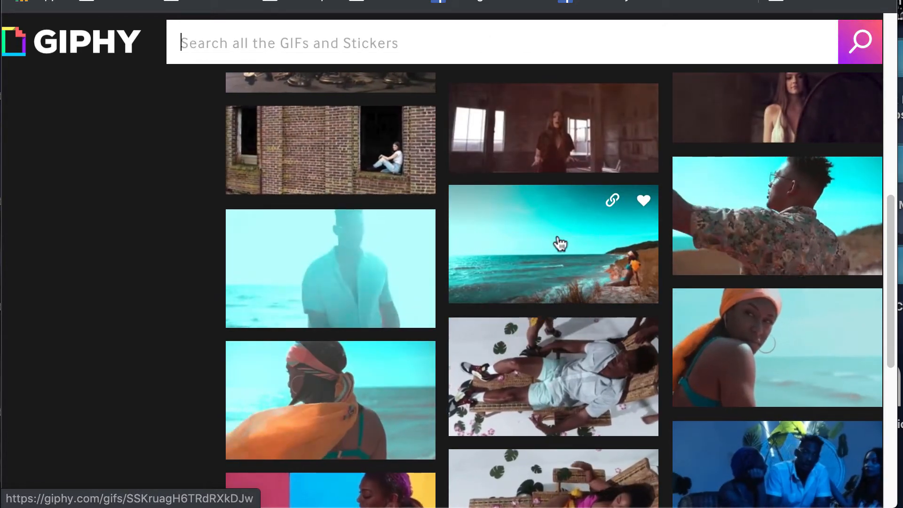
scroll(538, 264, "down", 4)
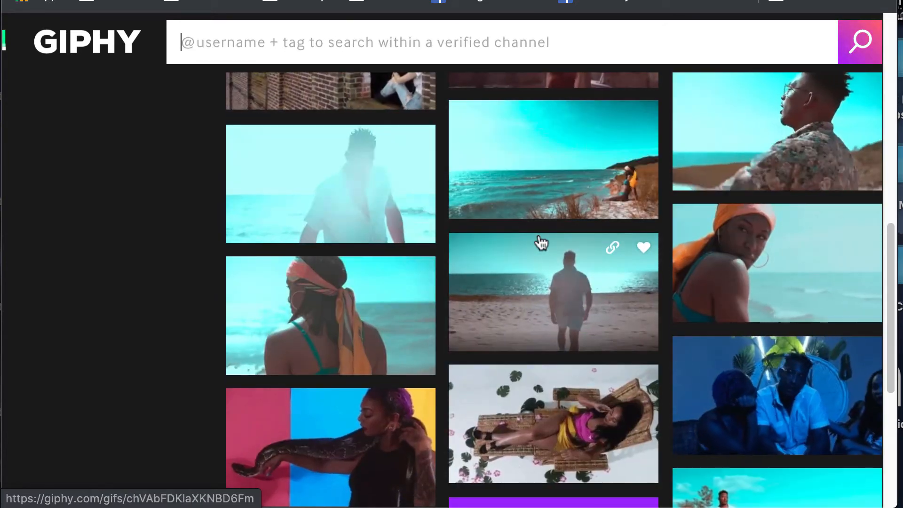
- Look over the music video clips among the channel's uploaded GIFs, down to the "Midwest" and January 2019 calendar GIFs
scroll(540, 243, "down", 1)
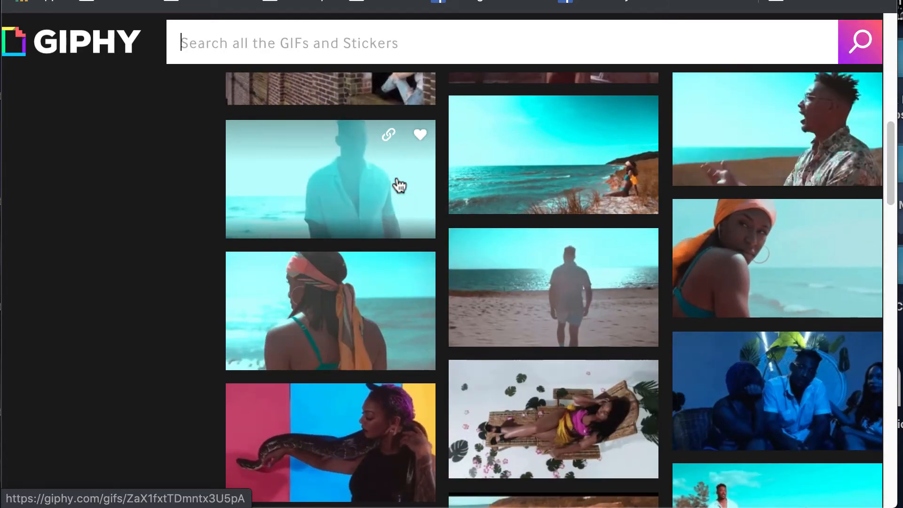
scroll(571, 241, "down", 2)
scroll(572, 241, "down", 3)
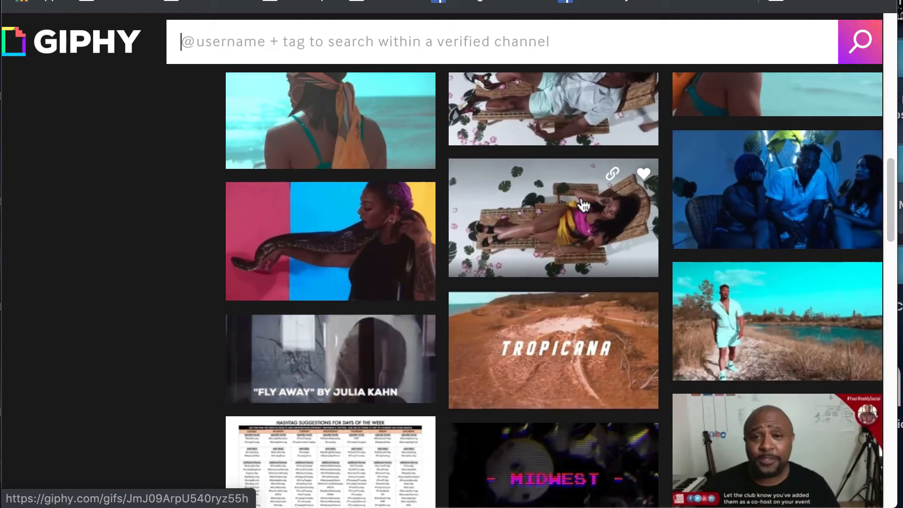
scroll(583, 205, "up", 3)
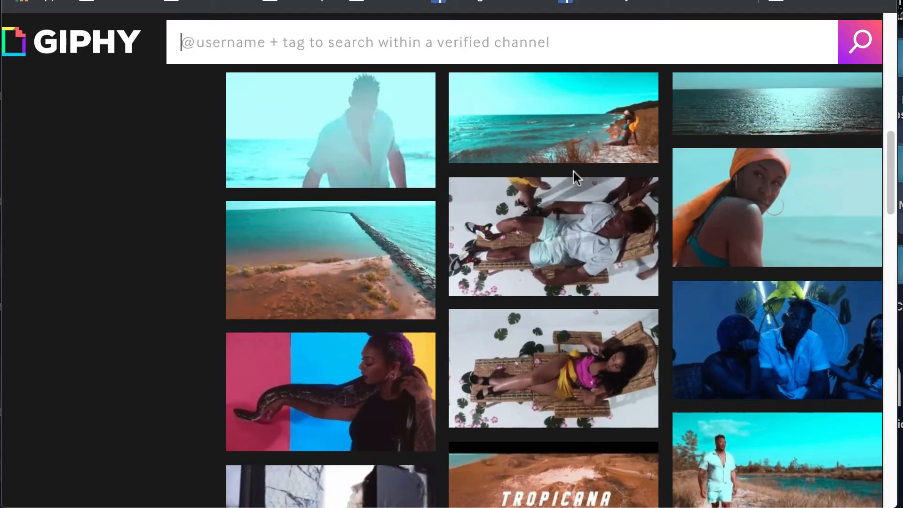
scroll(573, 174, "down", 3)
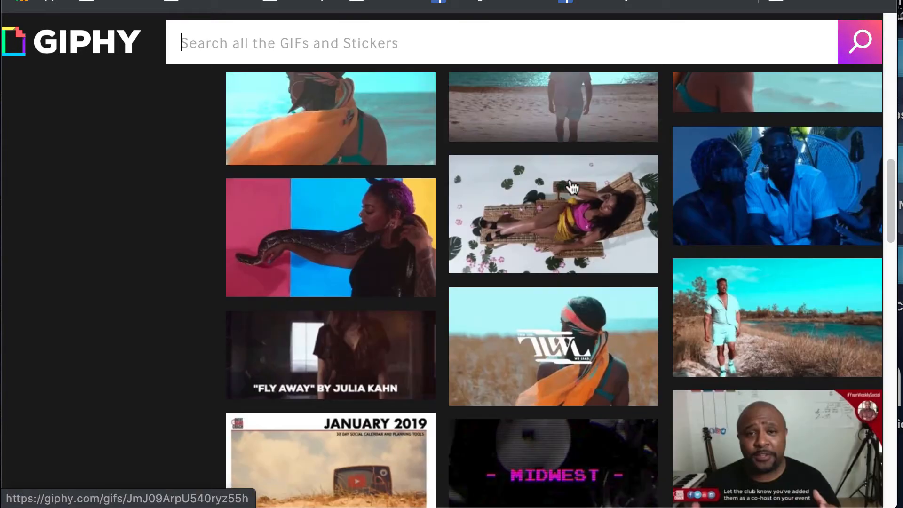
scroll(572, 188, "down", 4)
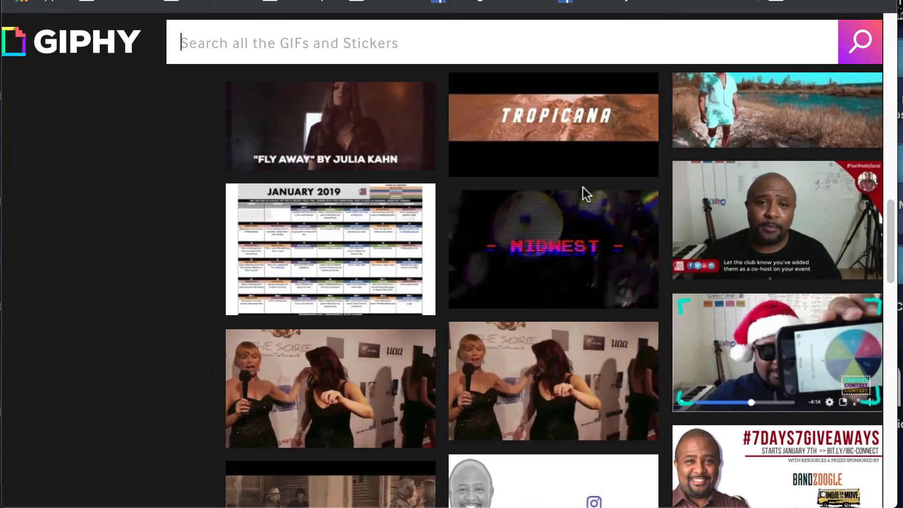
scroll(583, 188, "down", 3)
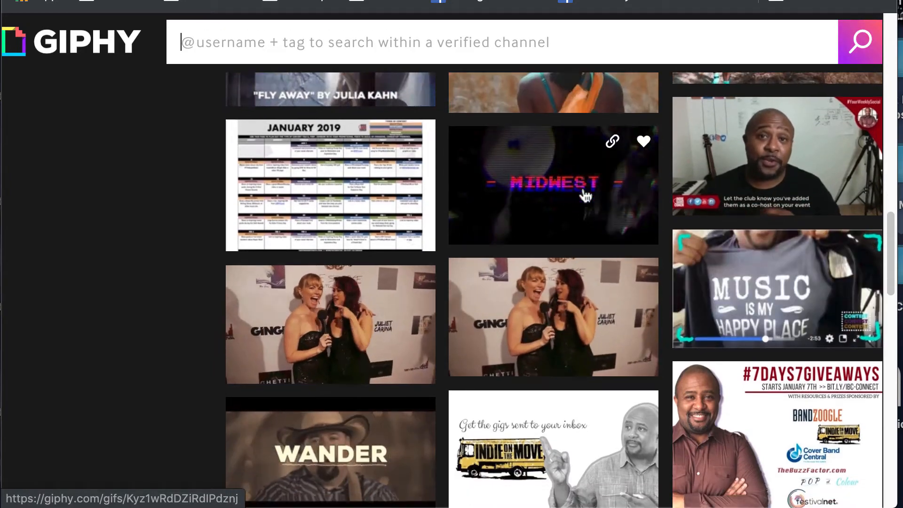
- Examine the channel's older promotional GIFs, including the giveaway, video tip, T-shirt and live-show examples
scroll(583, 192, "down", 2)
scroll(583, 192, "down", 2)
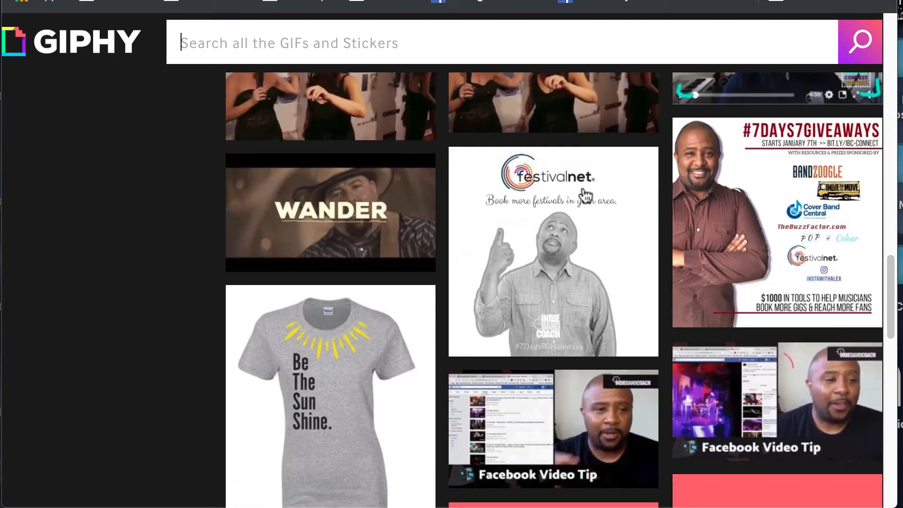
scroll(585, 195, "down", 3)
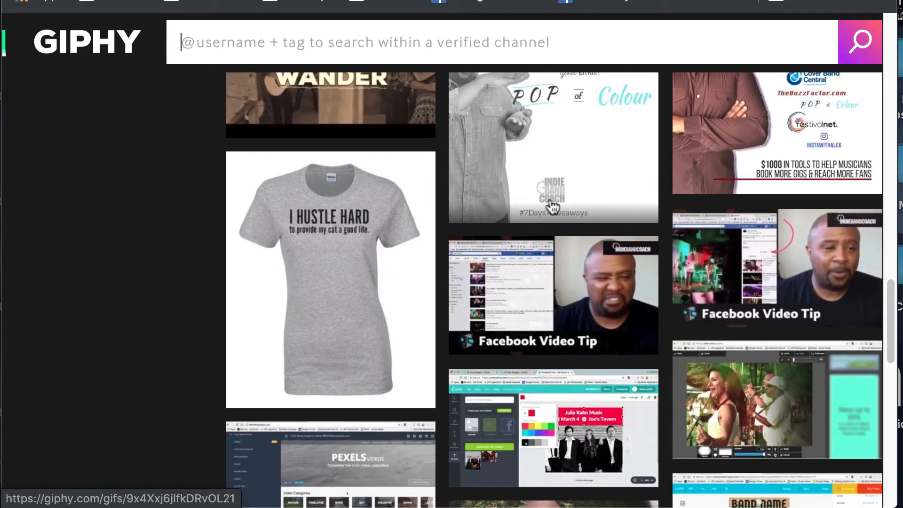
scroll(371, 214, "down", 5)
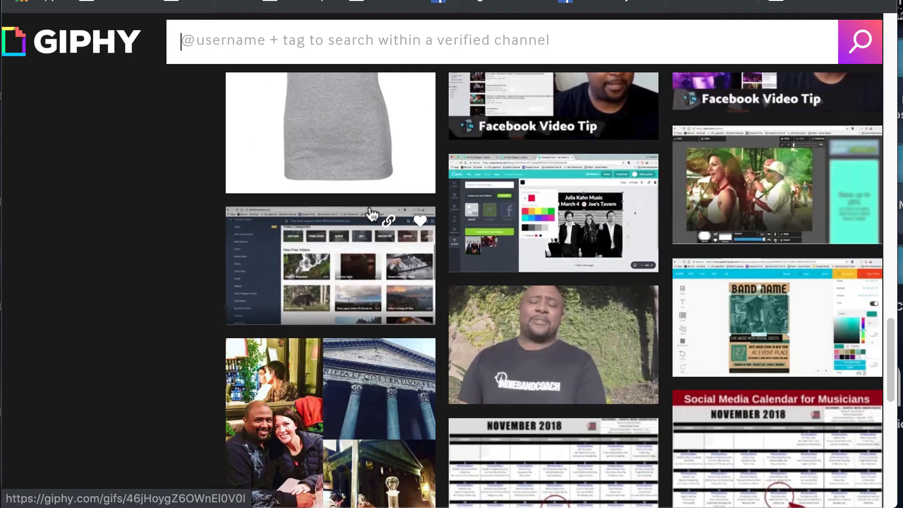
scroll(574, 217, "down", 10)
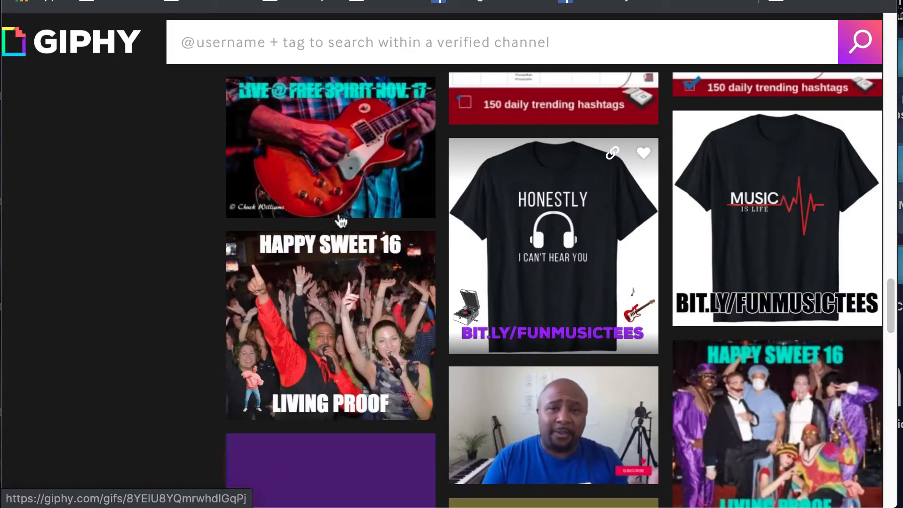
scroll(353, 174, "up", 1)
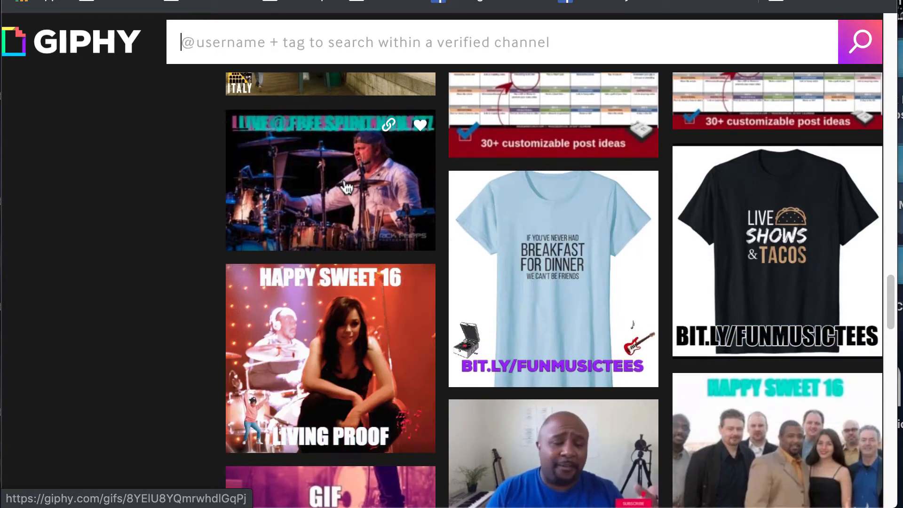
scroll(343, 193, "up", 1)
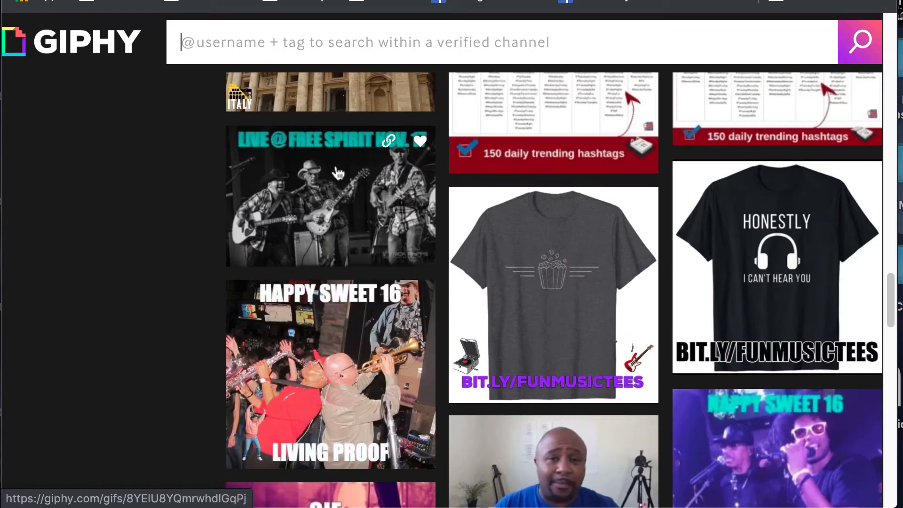
scroll(338, 173, "down", 5)
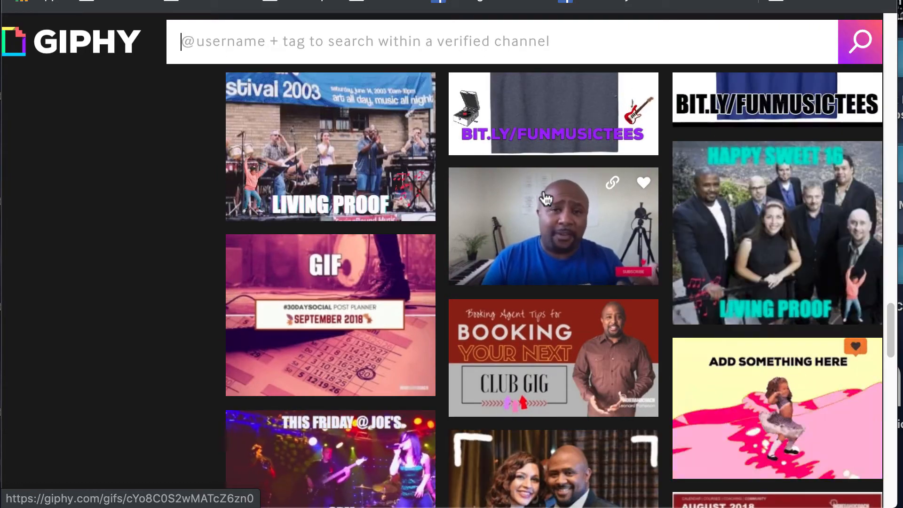
- Find the "This Friday @ Joe's" live-band GIF further down the channel and open its detail page with the sharing options
scroll(546, 197, "down", 5)
scroll(545, 196, "down", 1)
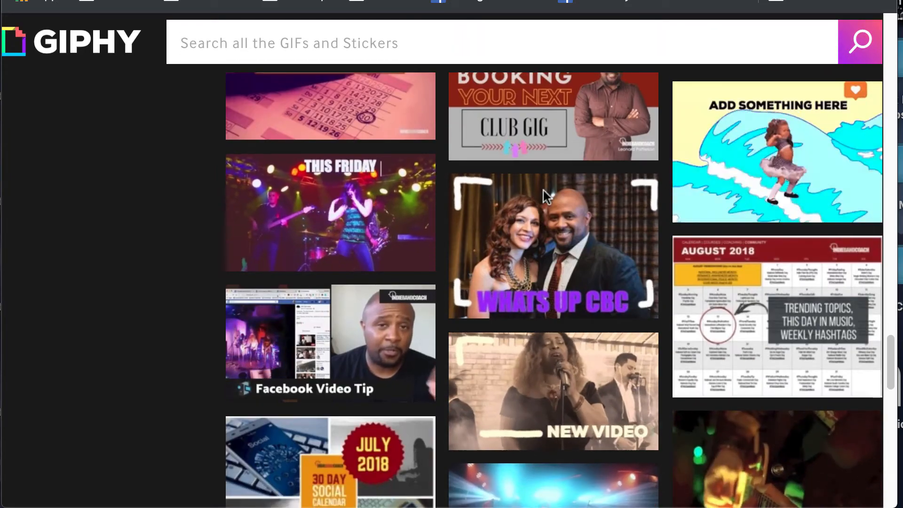
left_click(384, 212)
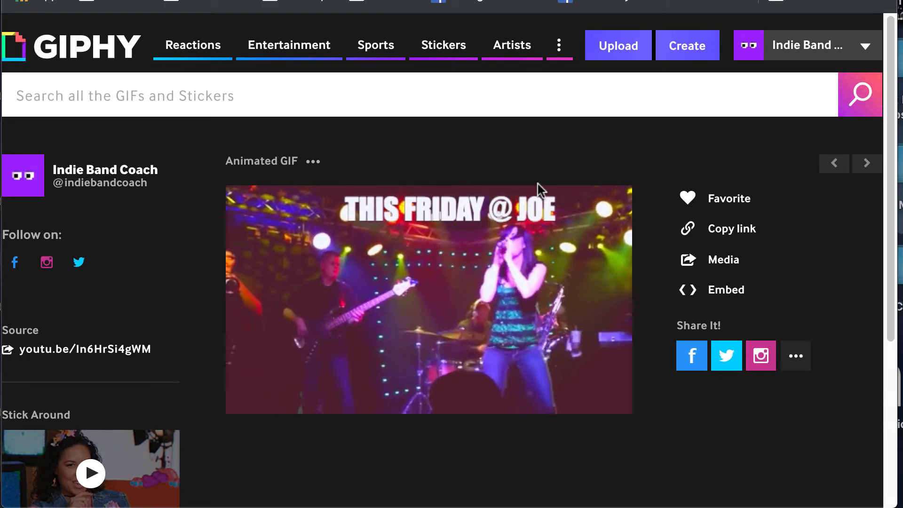
scroll(592, 254, "down", 1)
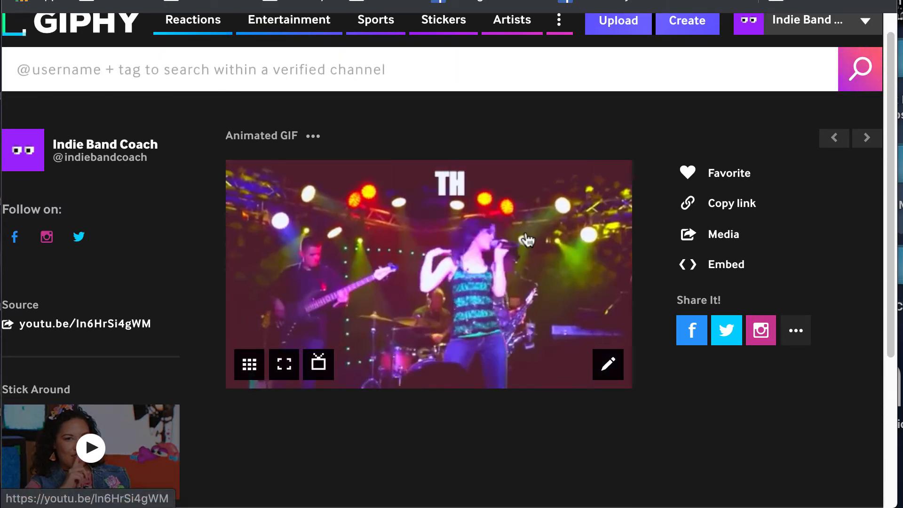